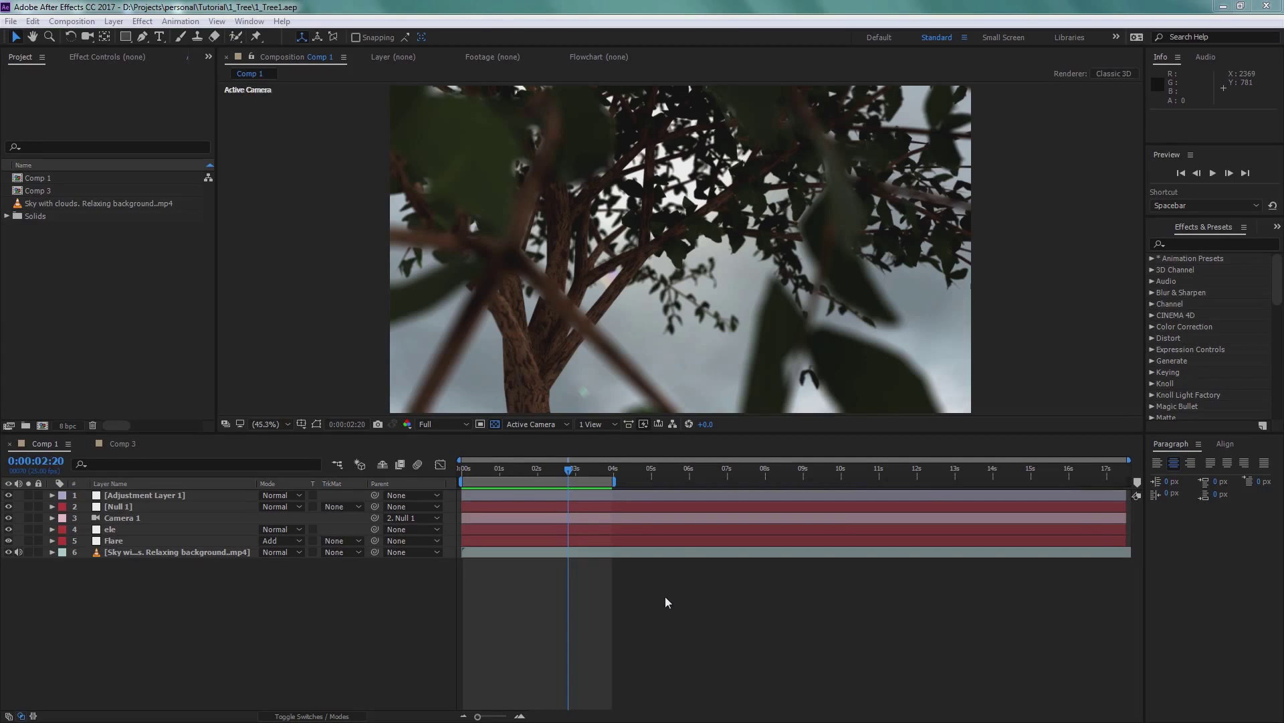
Create a one-minute 1920 x 1080 composition at 25 fps and add a full-size black solid layer to it.
key("ctrl+n")
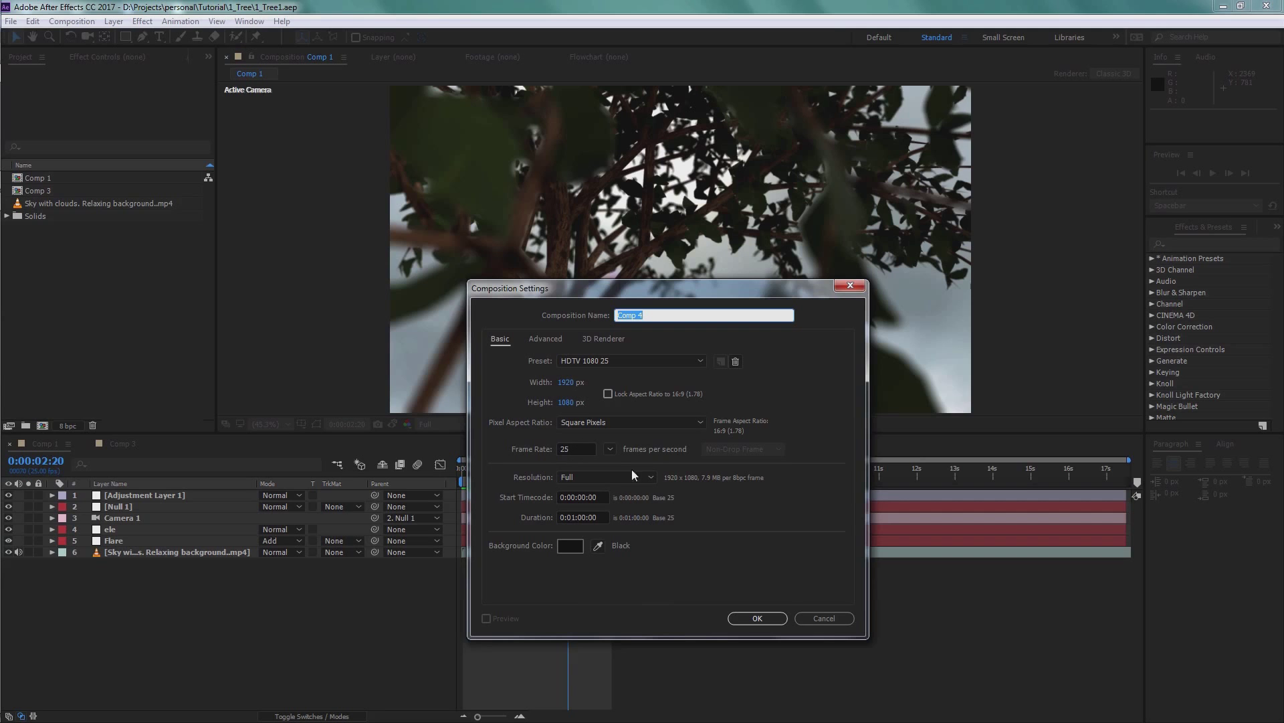
left_click(757, 618)
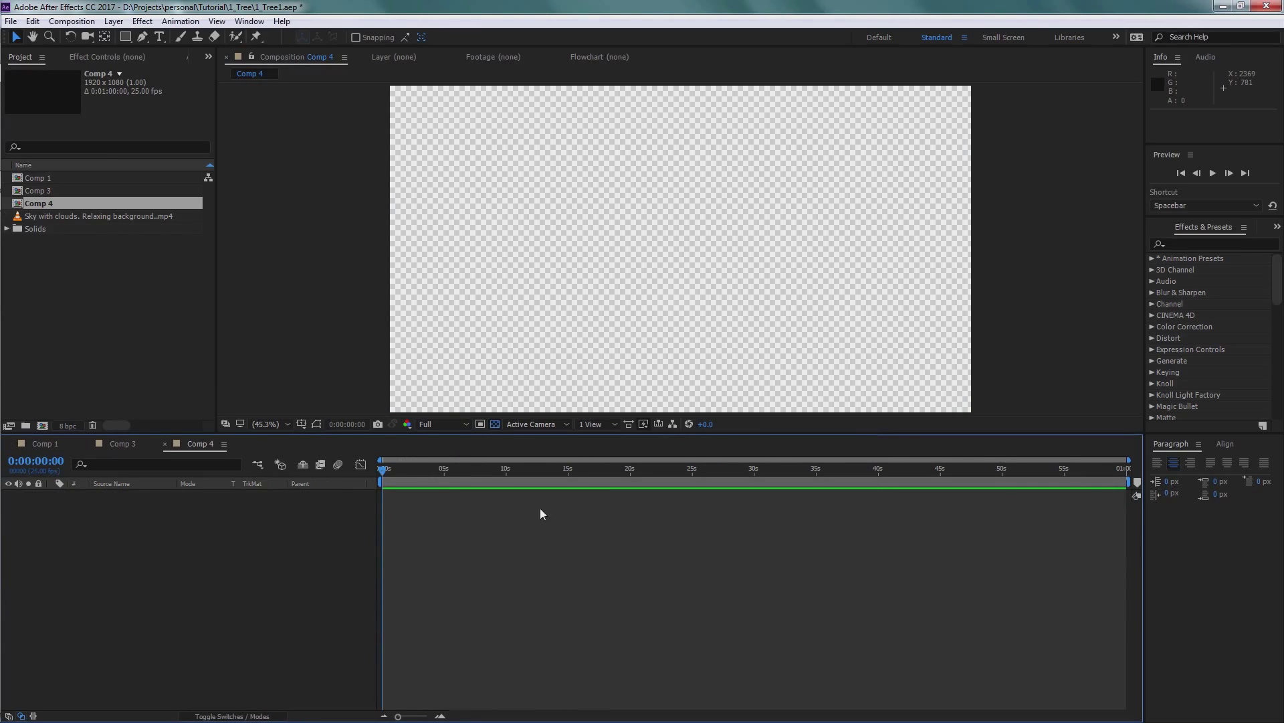
key("ctrl+y")
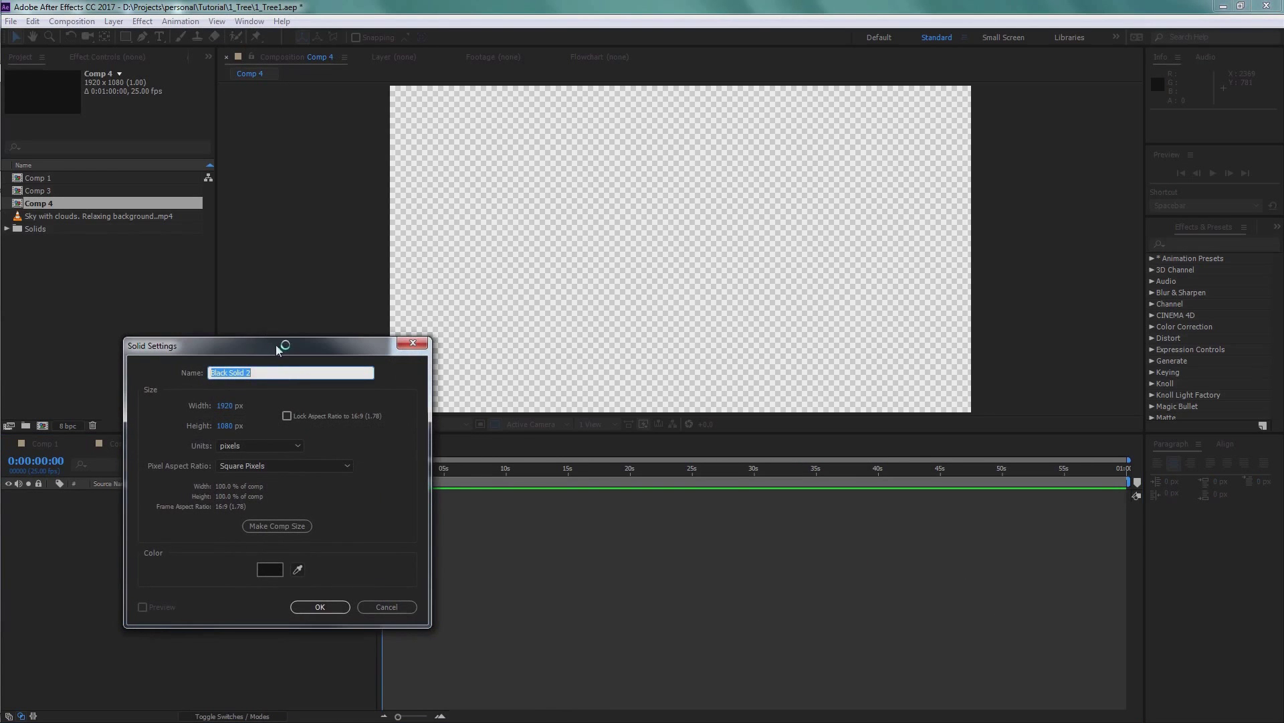
left_click_drag(277, 348, 572, 290)
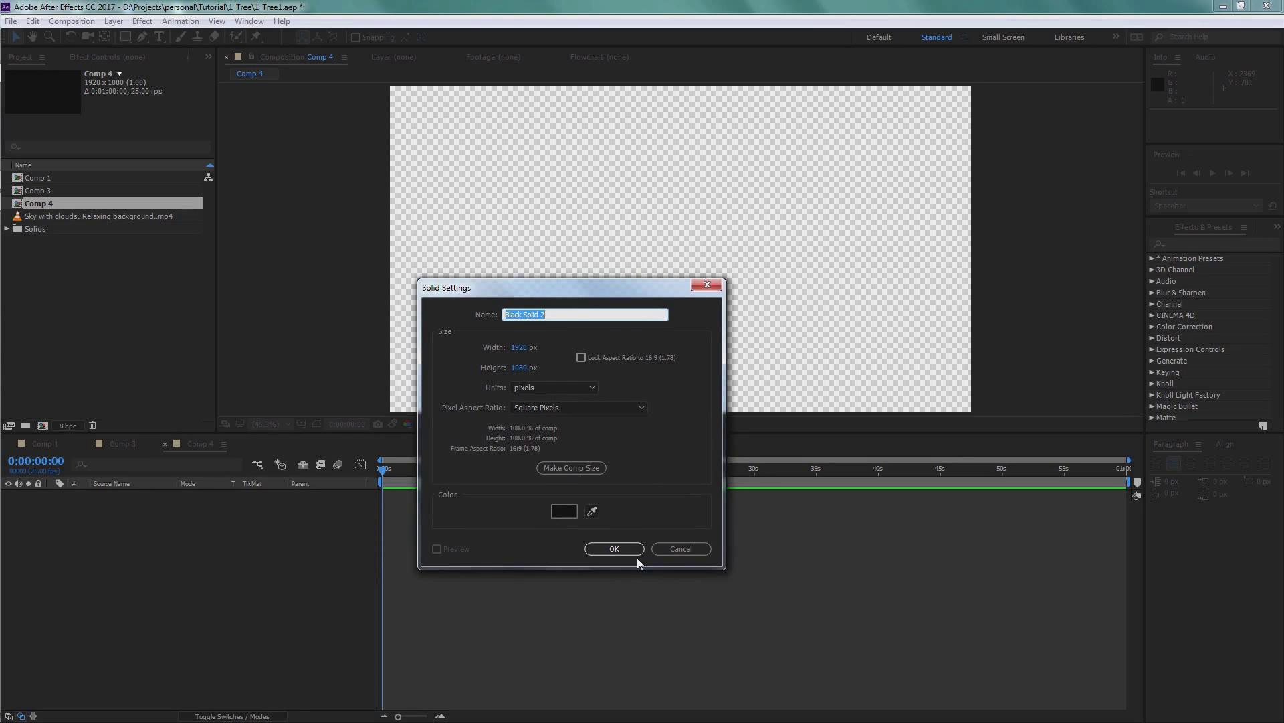
left_click(614, 550)
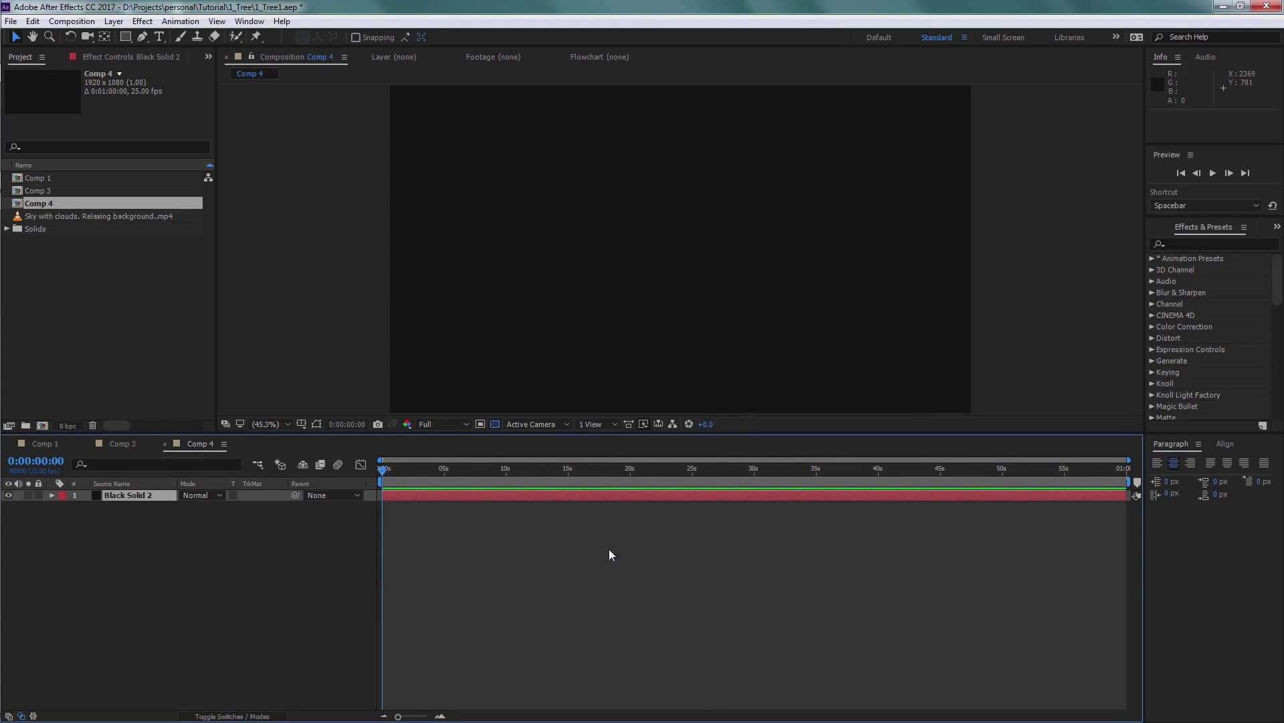
left_click(170, 535)
left_click(148, 499)
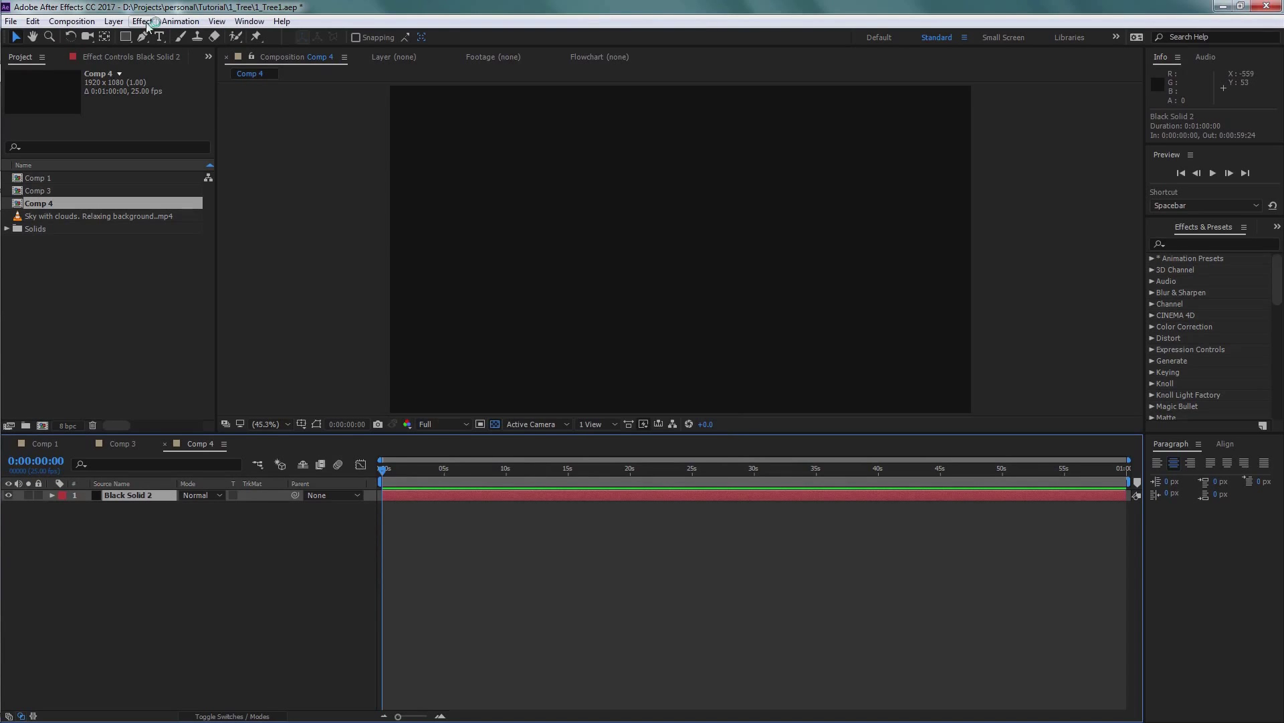
key("ctrl+space")
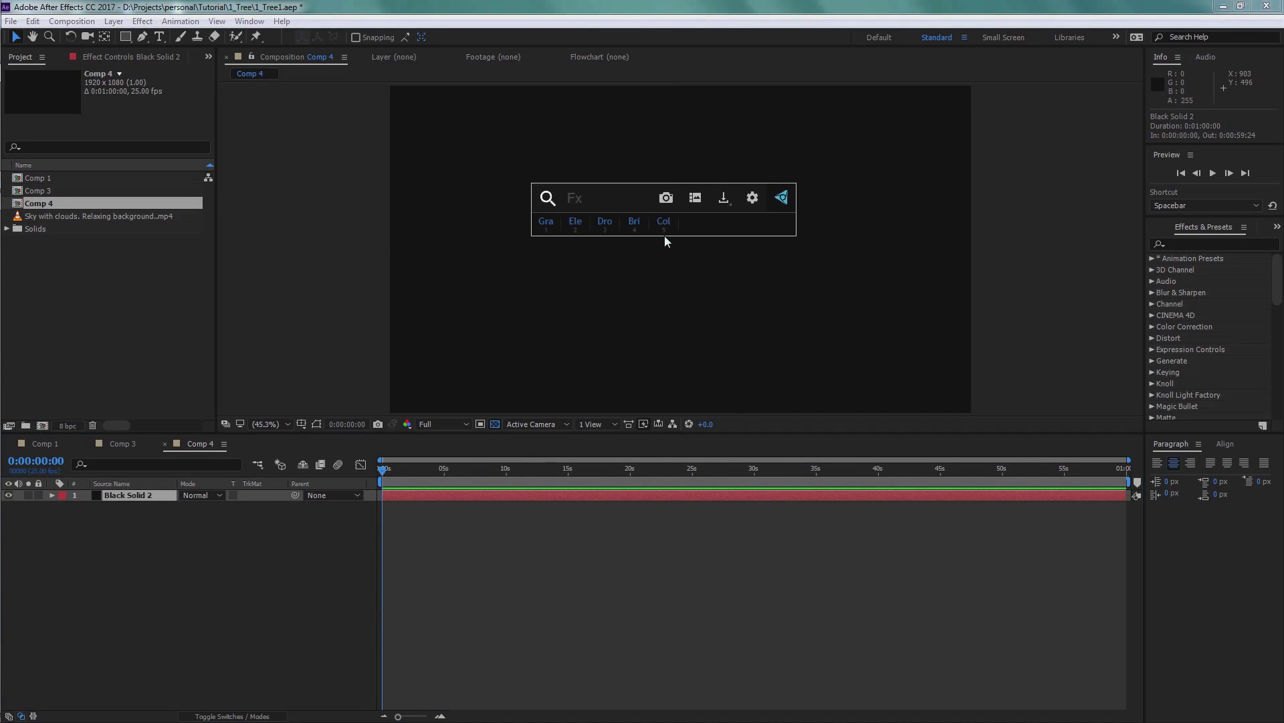
left_click(579, 226)
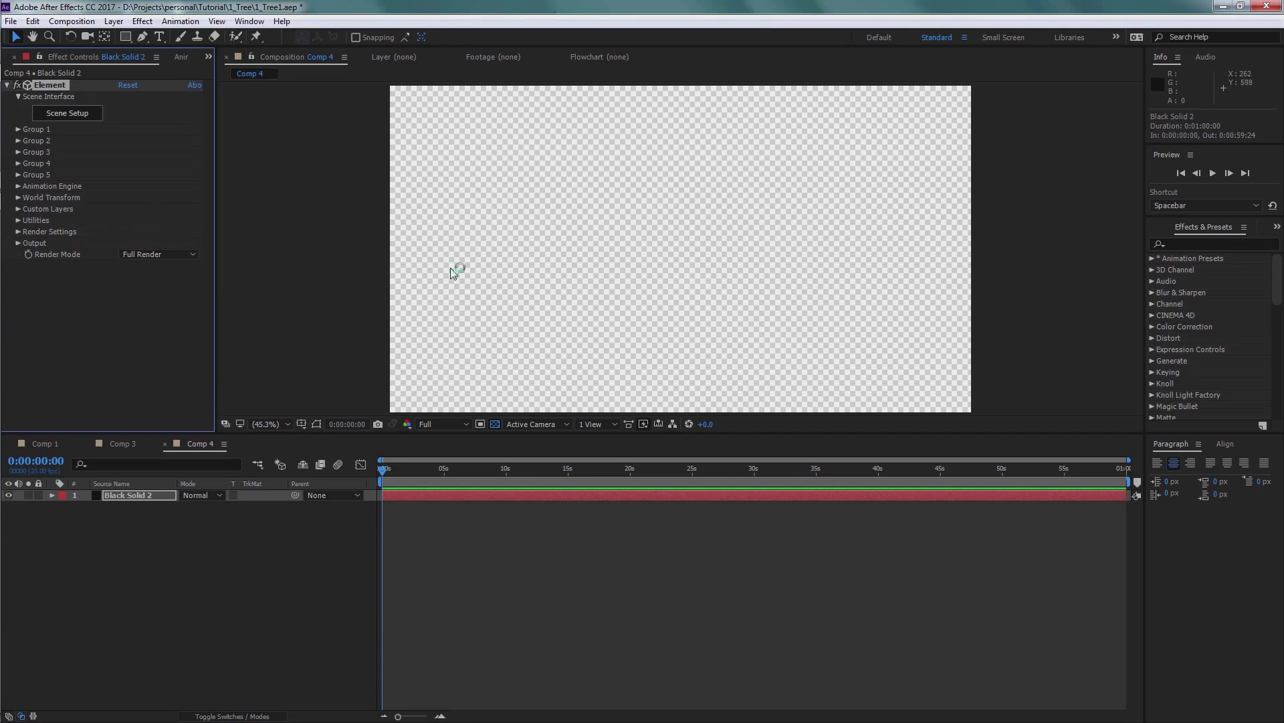
key("ctrl+space")
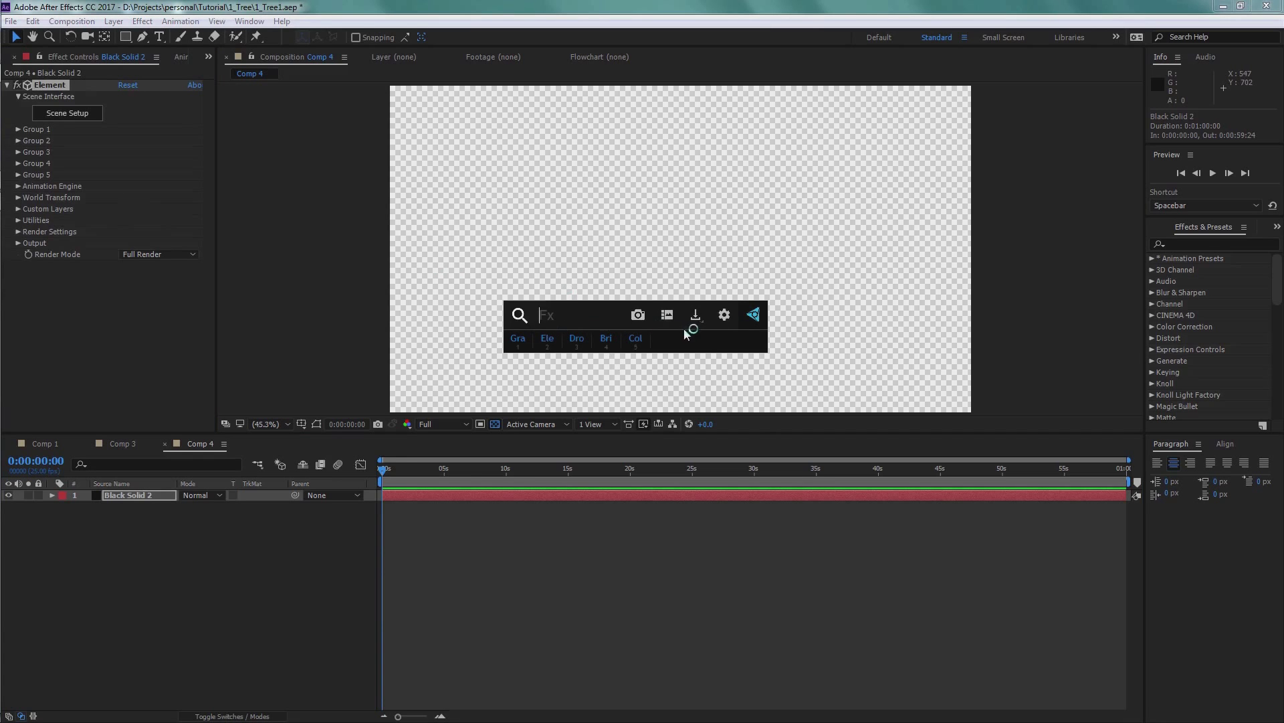
left_click(738, 569)
left_click(65, 87)
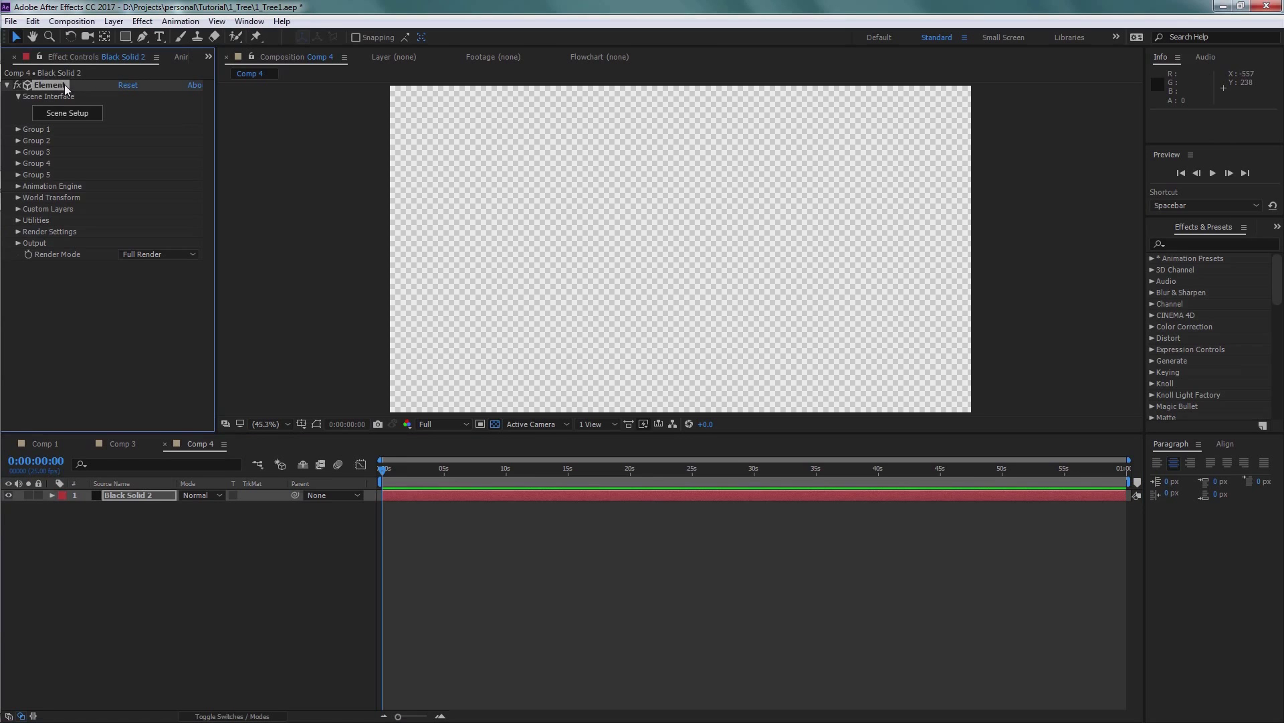
key("Delete")
Find the Video Copilot Element effect by searching for "ele" and apply it to the black solid.
left_click(132, 496)
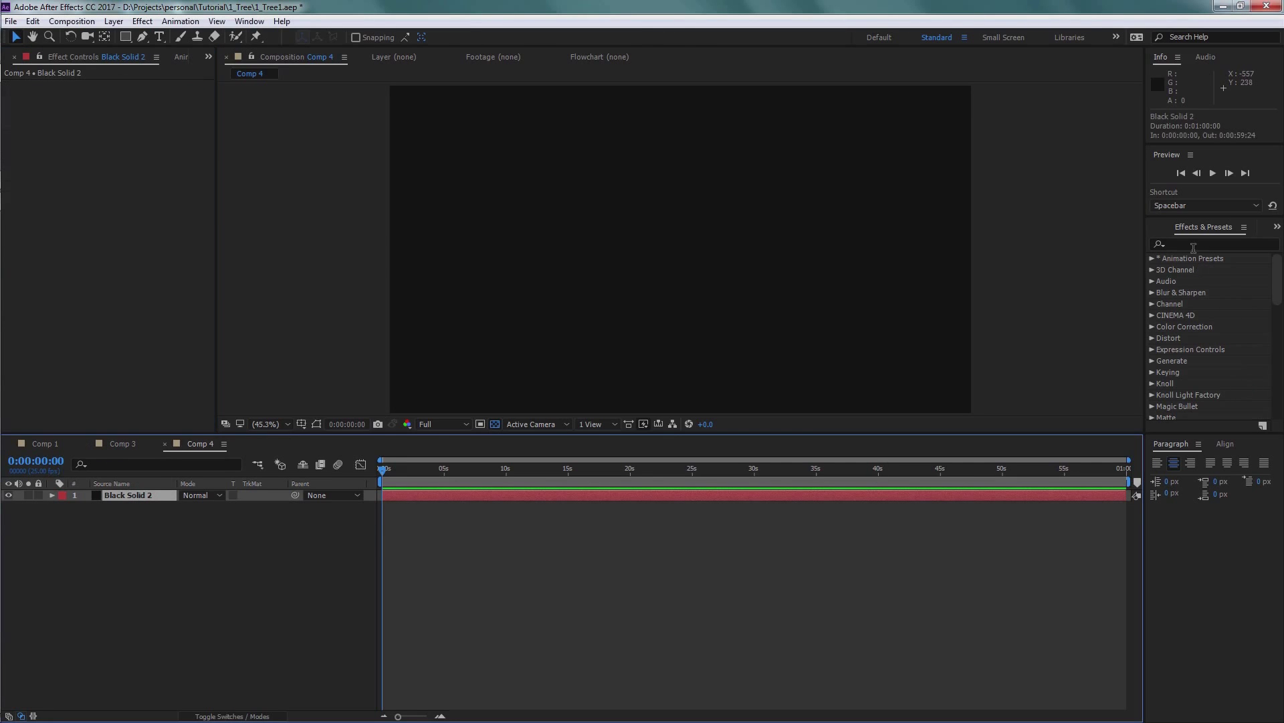
left_click(1193, 246)
type("ele")
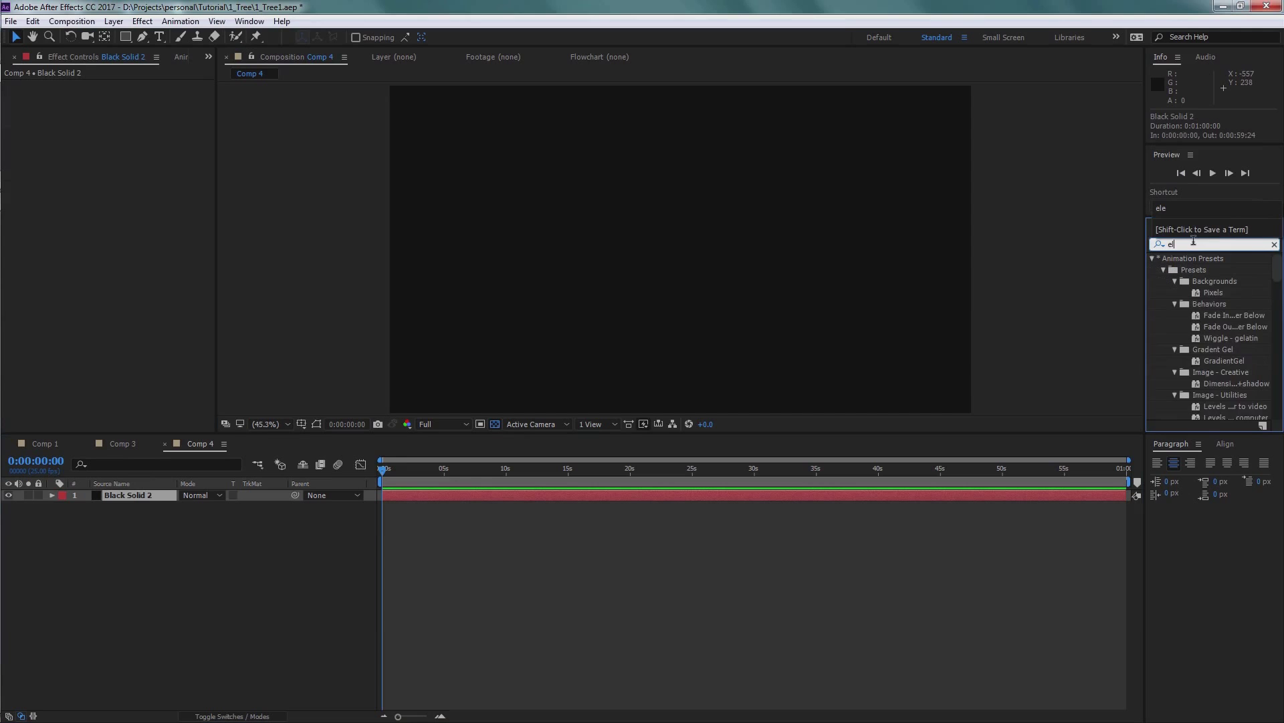
double_click(1195, 385)
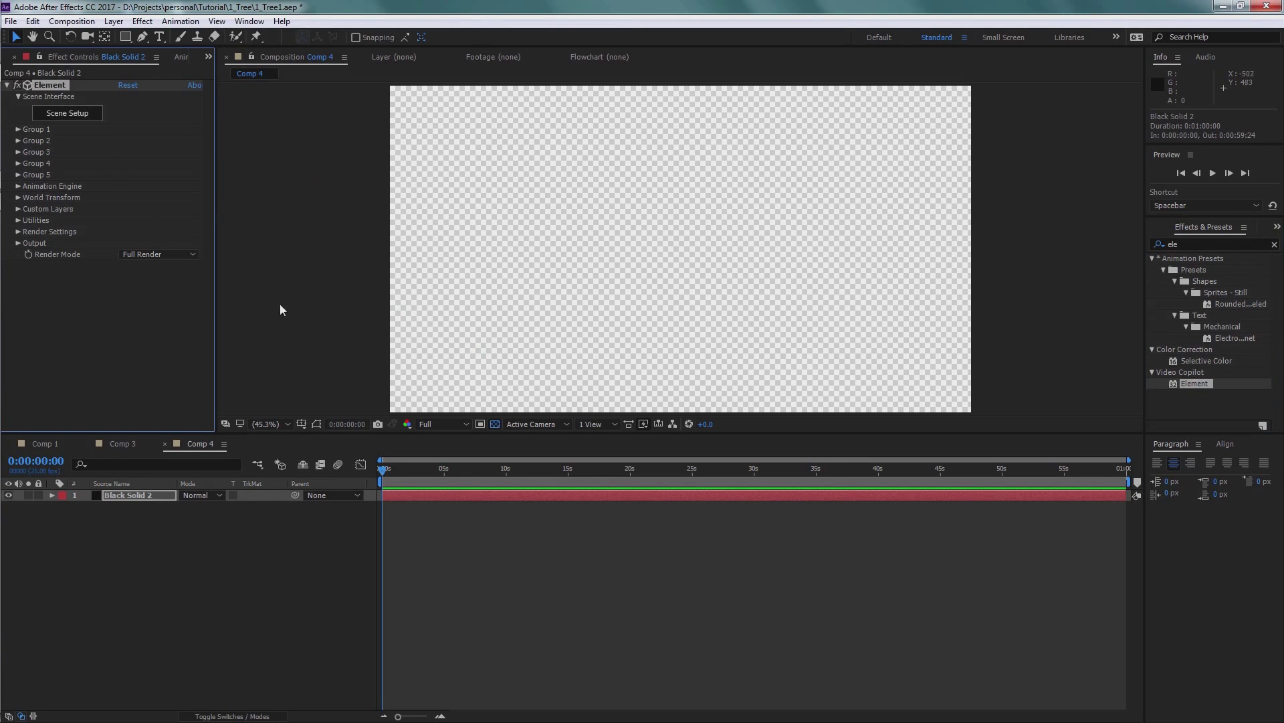
Open Element's Scene Setup and choose Tree 8.obj from the project's Still model folder for import as a 3D object.
left_click(75, 115)
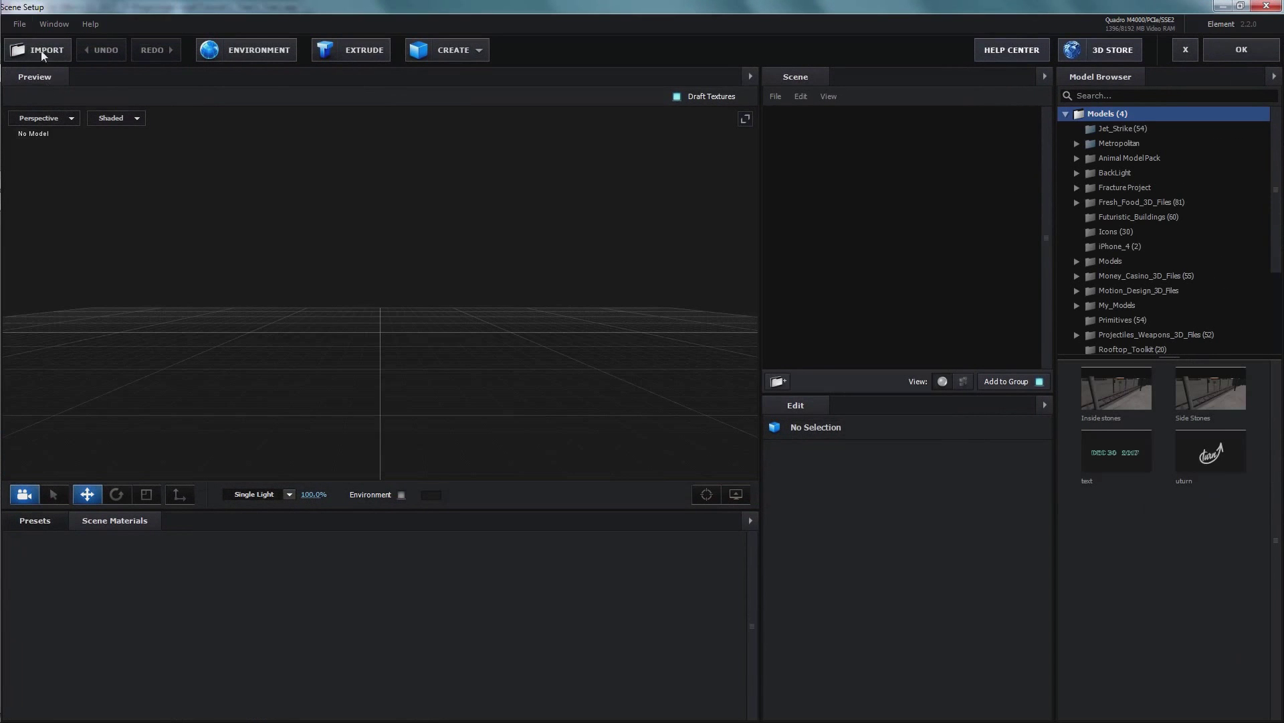
left_click(19, 24)
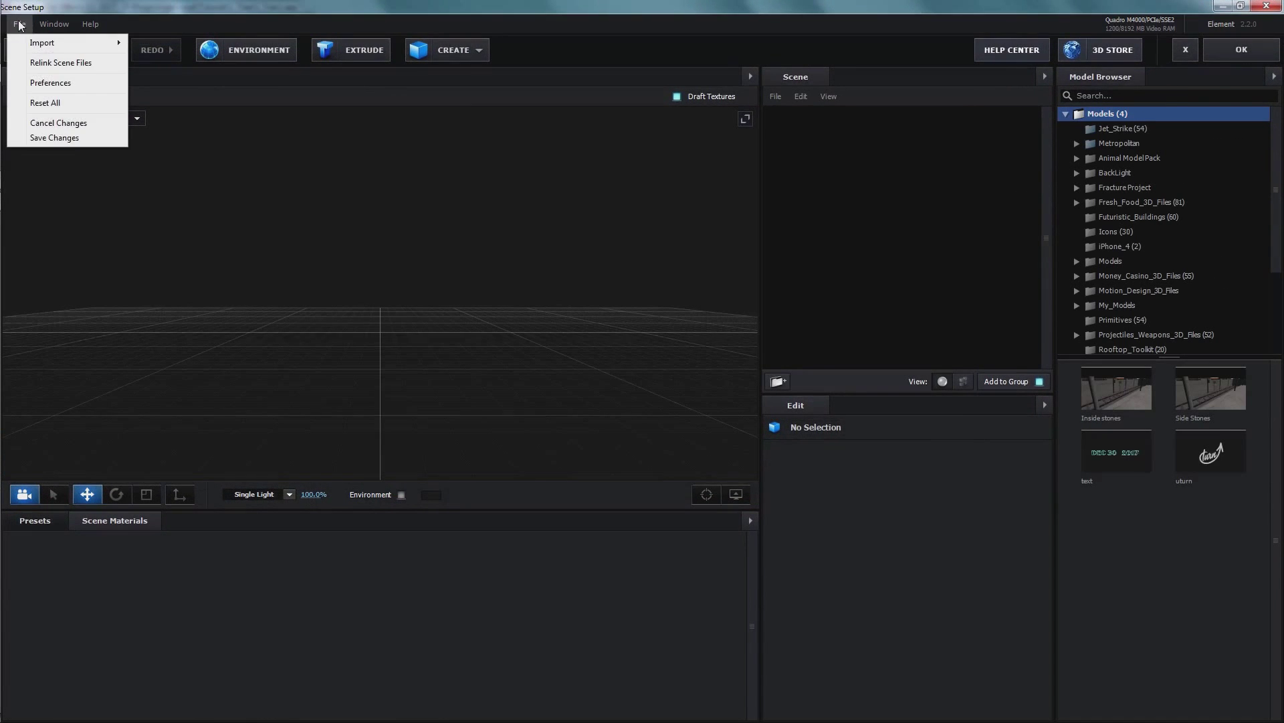
mouse_move(107, 44)
left_click(164, 43)
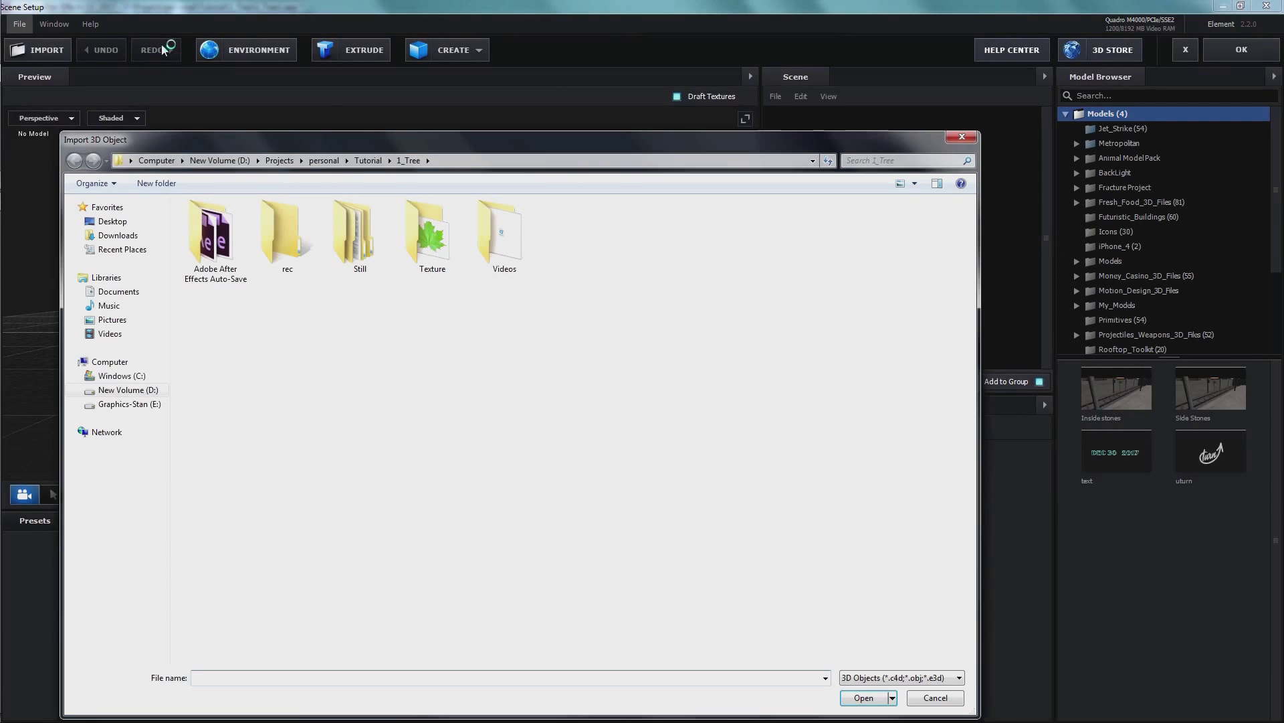
left_click_drag(455, 141, 510, 84)
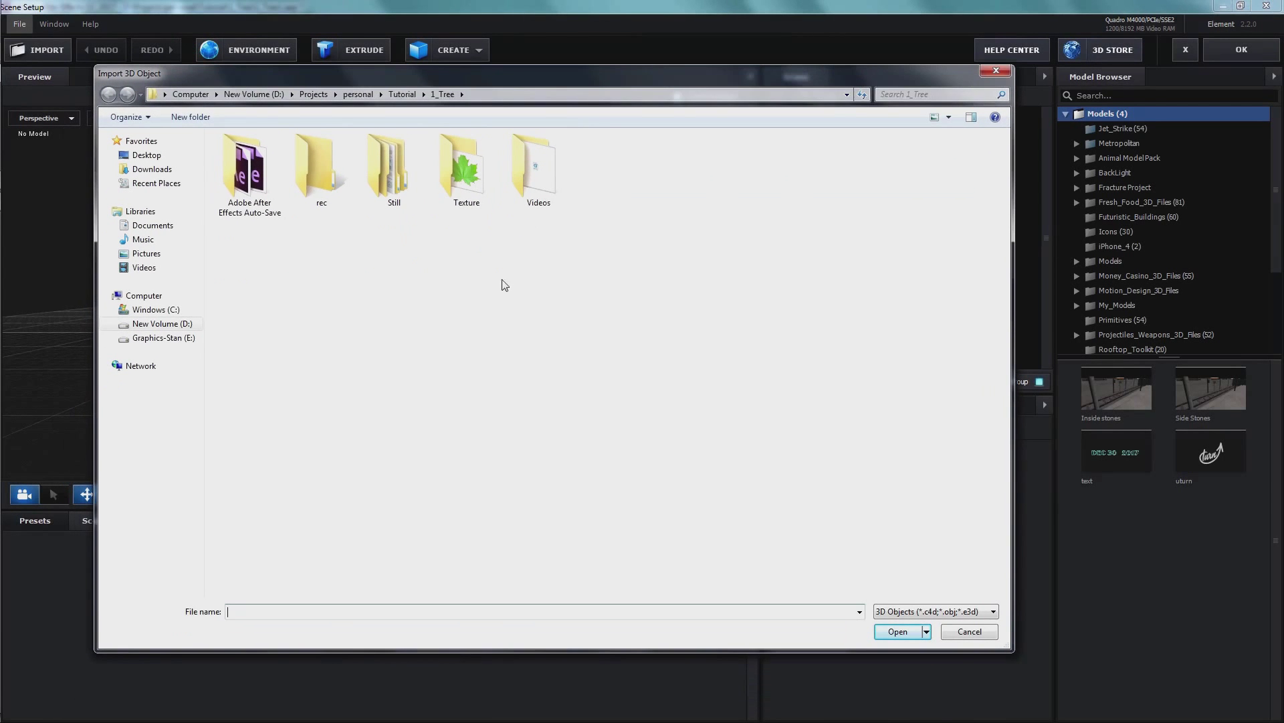
double_click(398, 167)
double_click(255, 175)
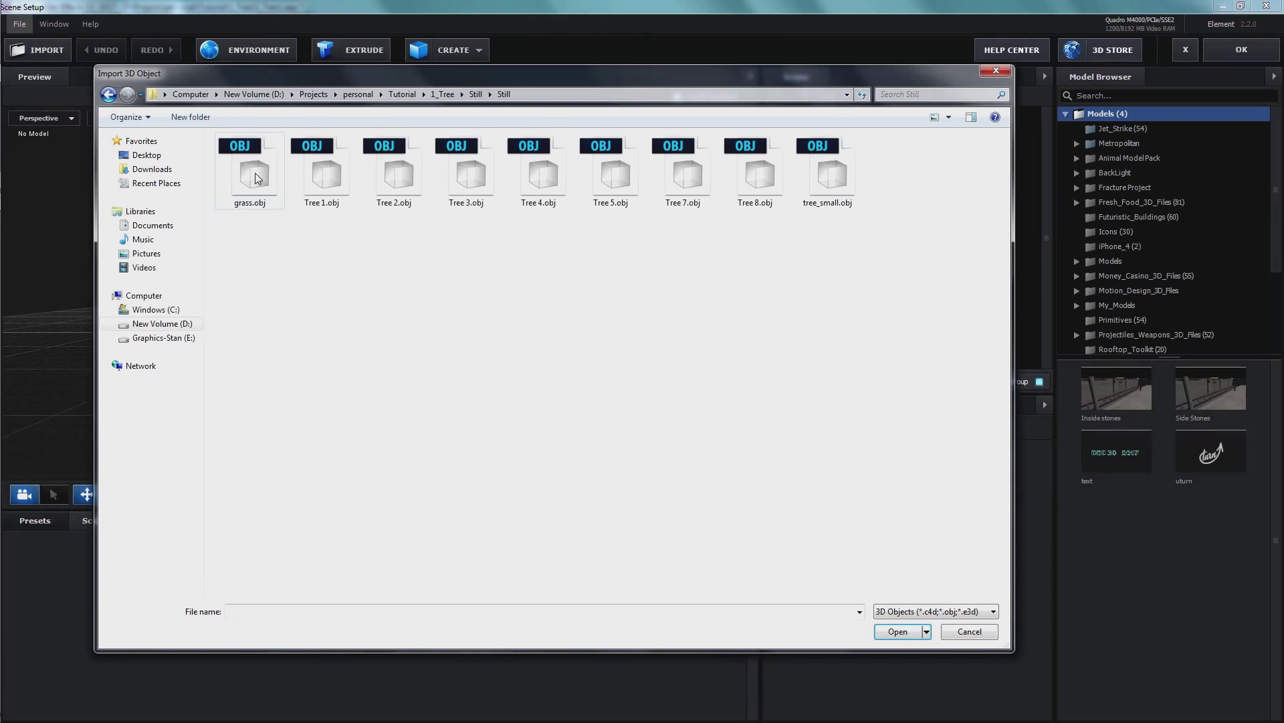
left_click(763, 172)
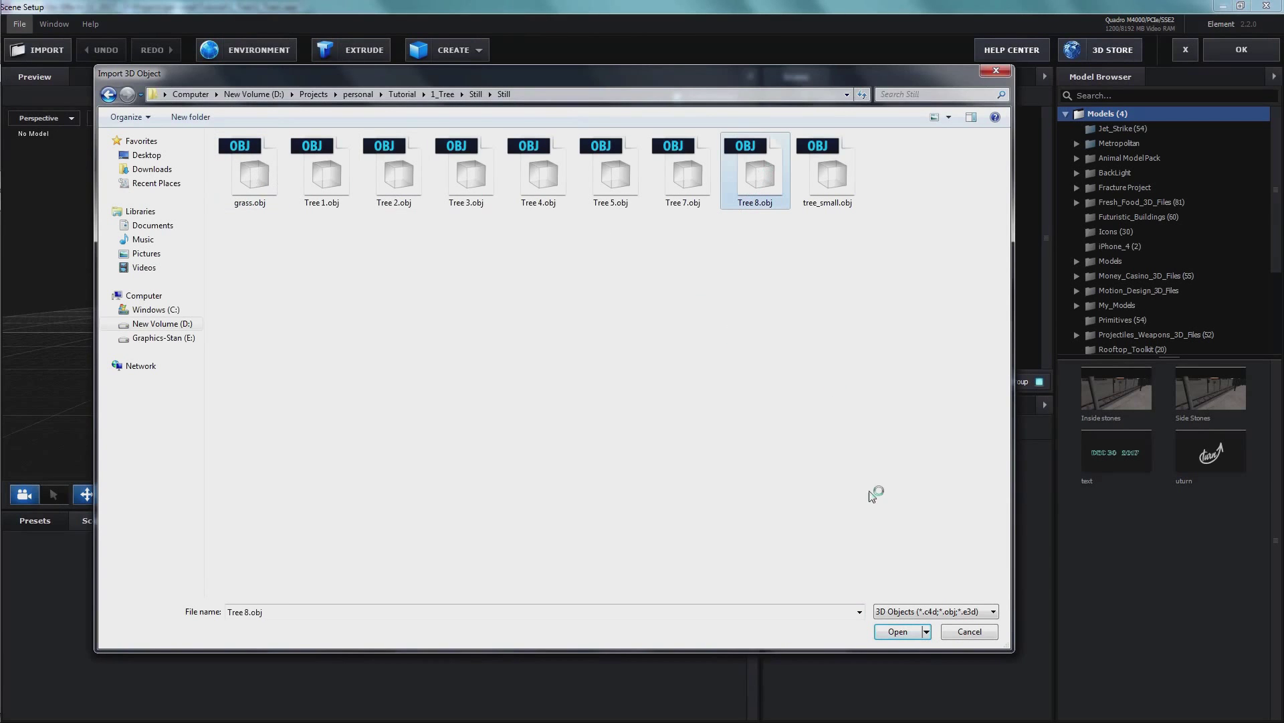
left_click(909, 634)
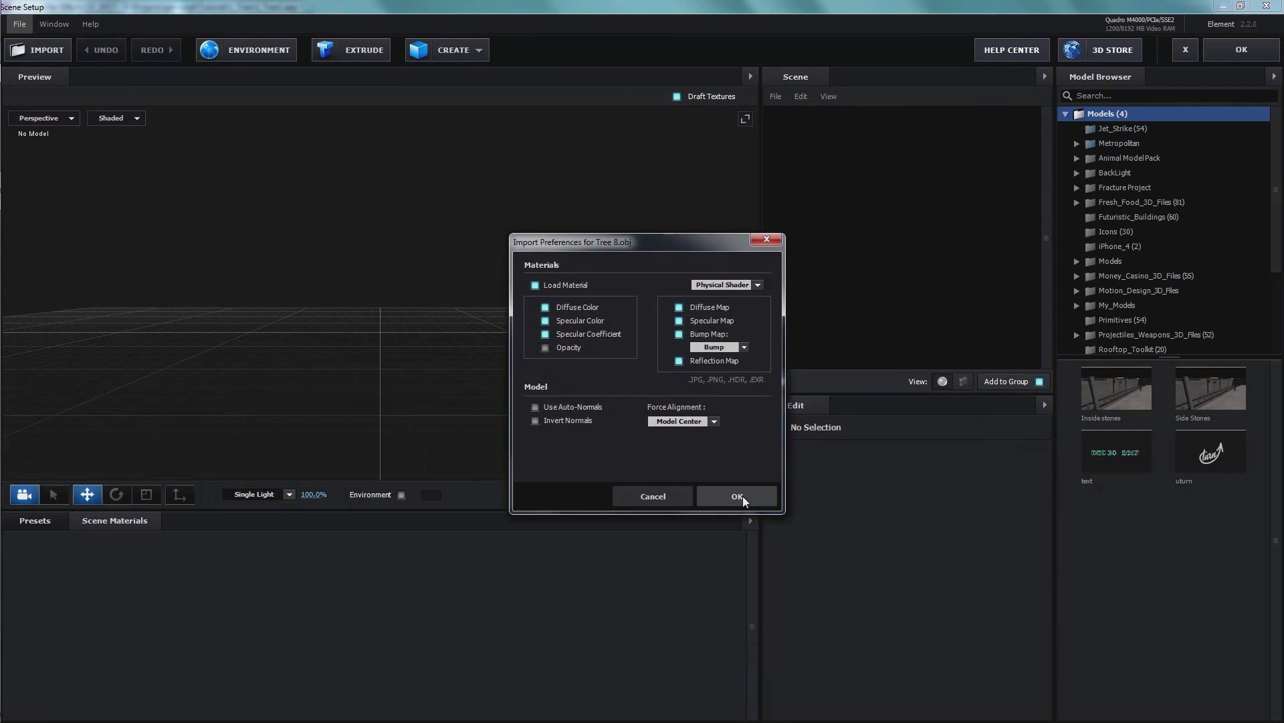
Set the force alignment to Bottom in the import preferences and import the Tree 8 model.
left_click(741, 497)
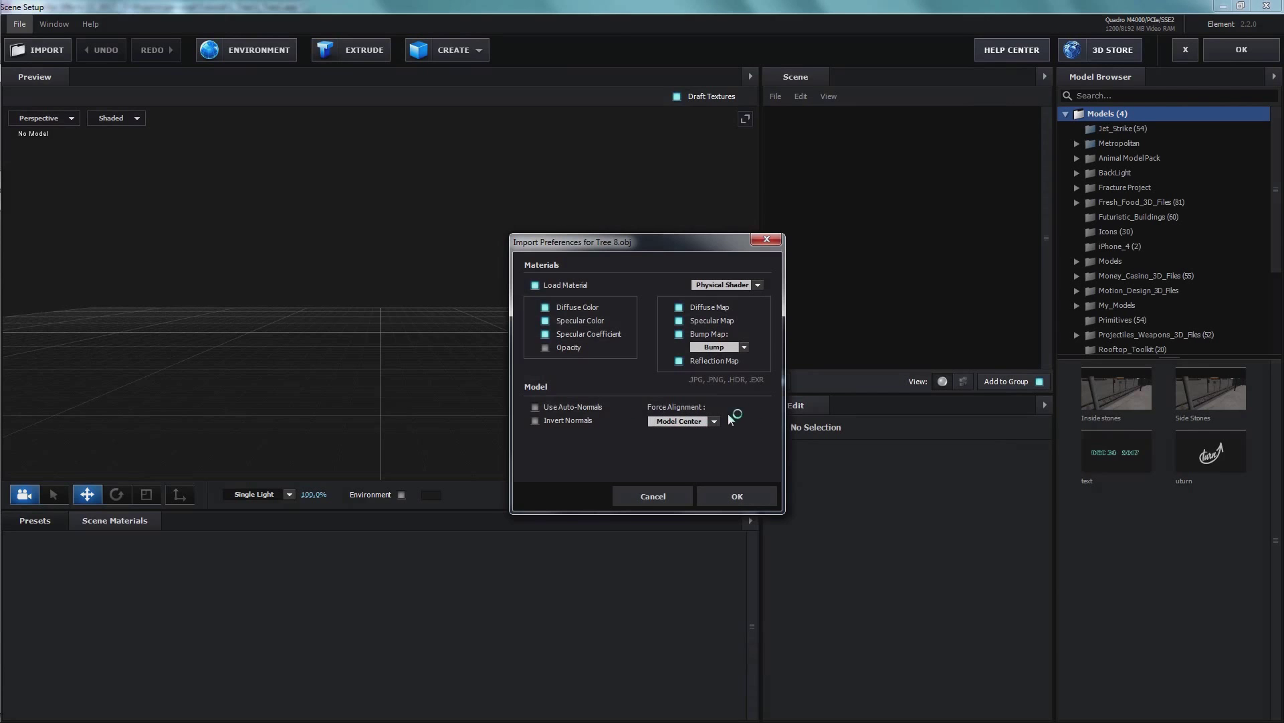
left_click(713, 421)
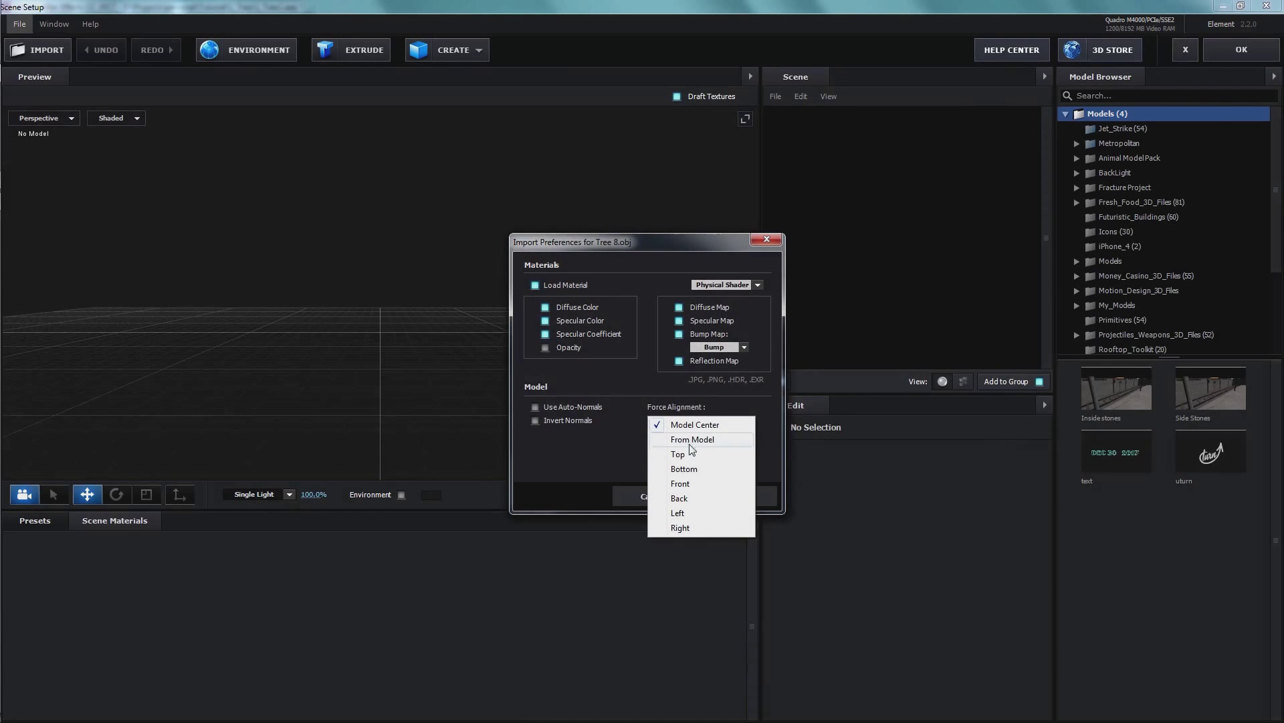
left_click(689, 471)
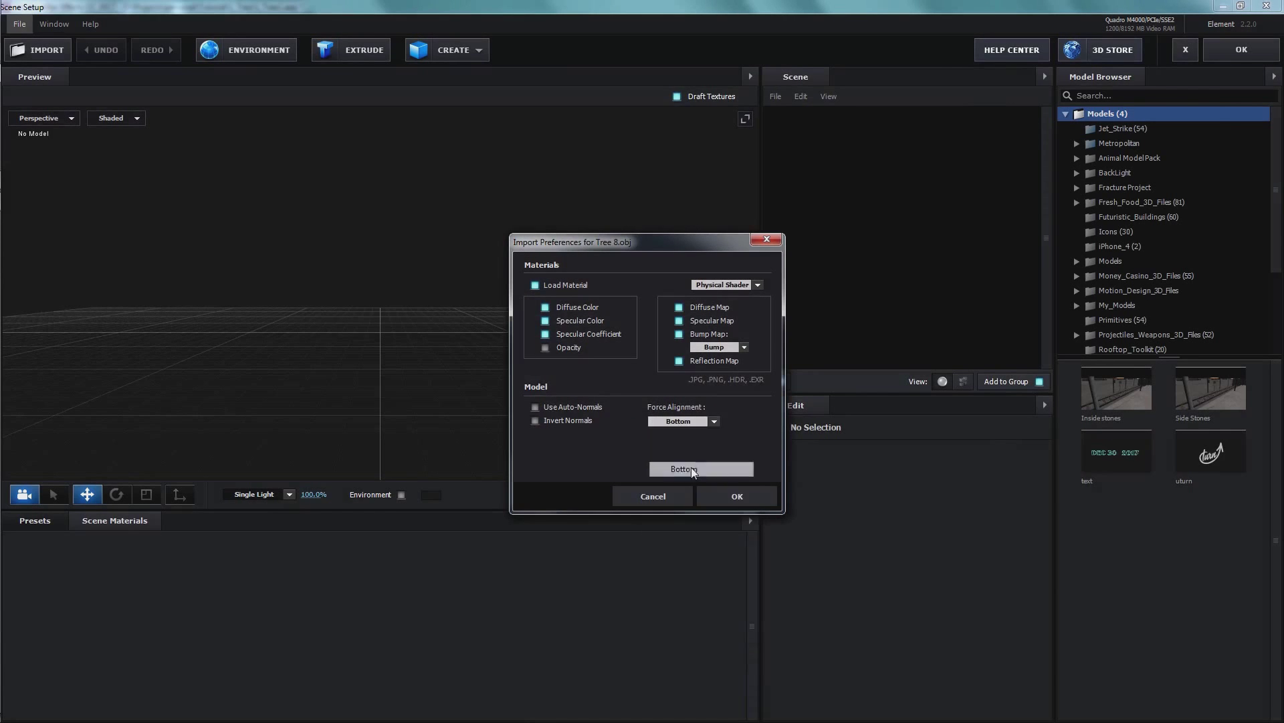
left_click(740, 498)
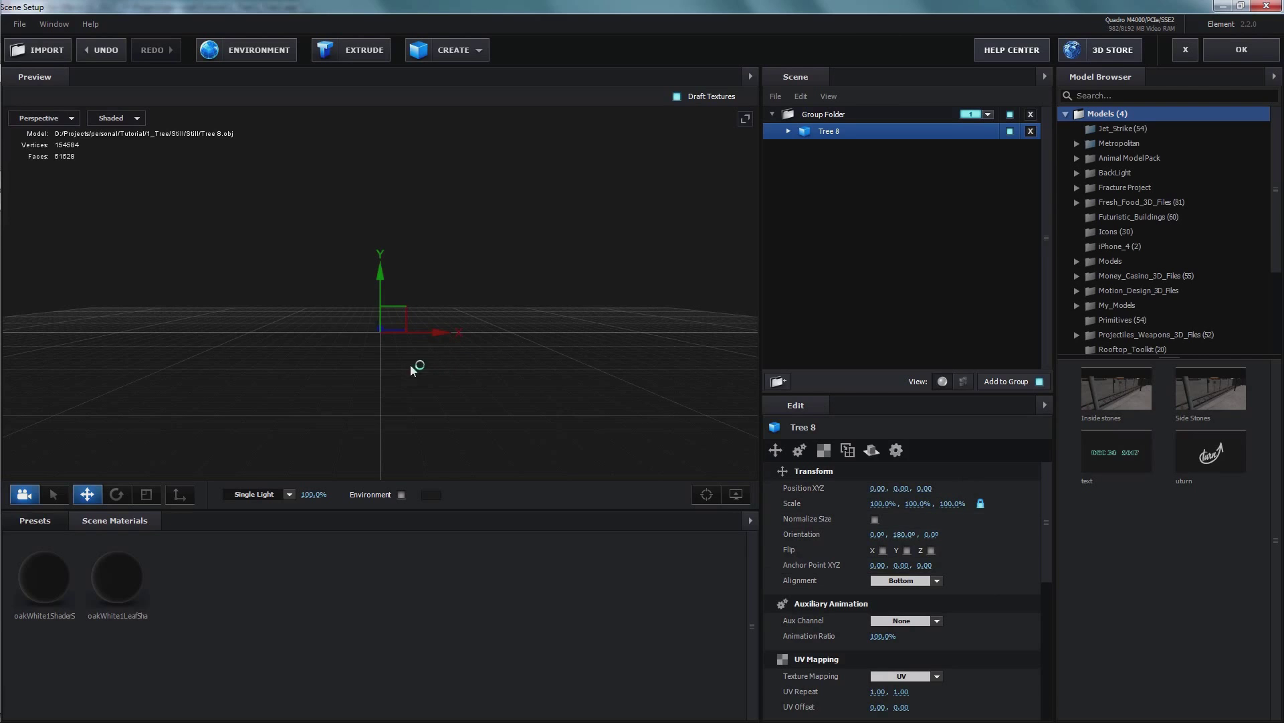
Enable Normalize Size for the Tree 8 model.
left_click(421, 383)
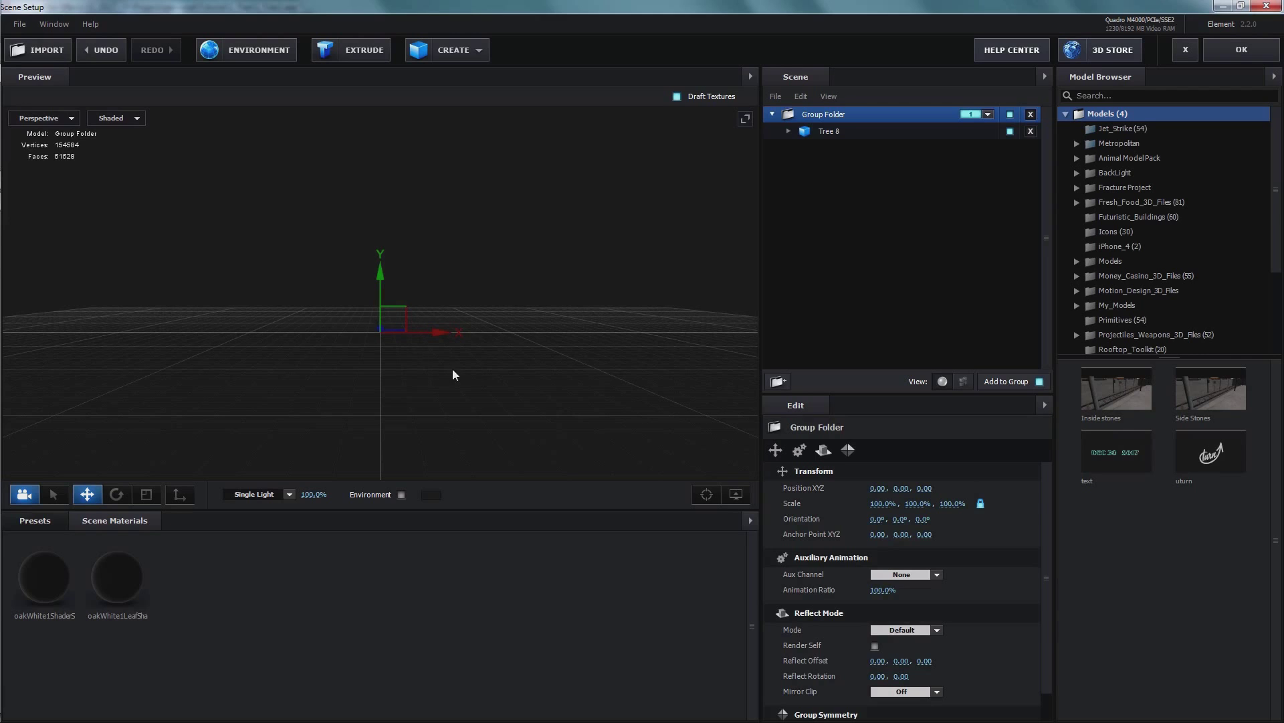
left_click(829, 133)
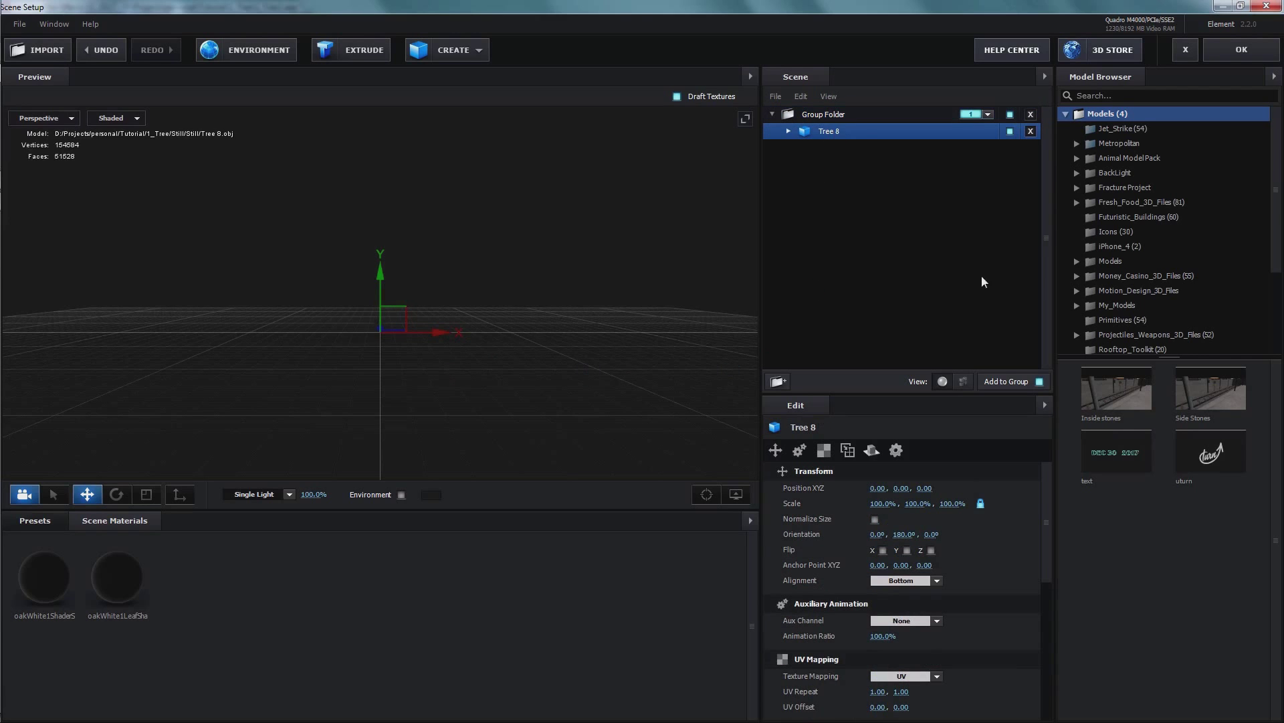
left_click(875, 519)
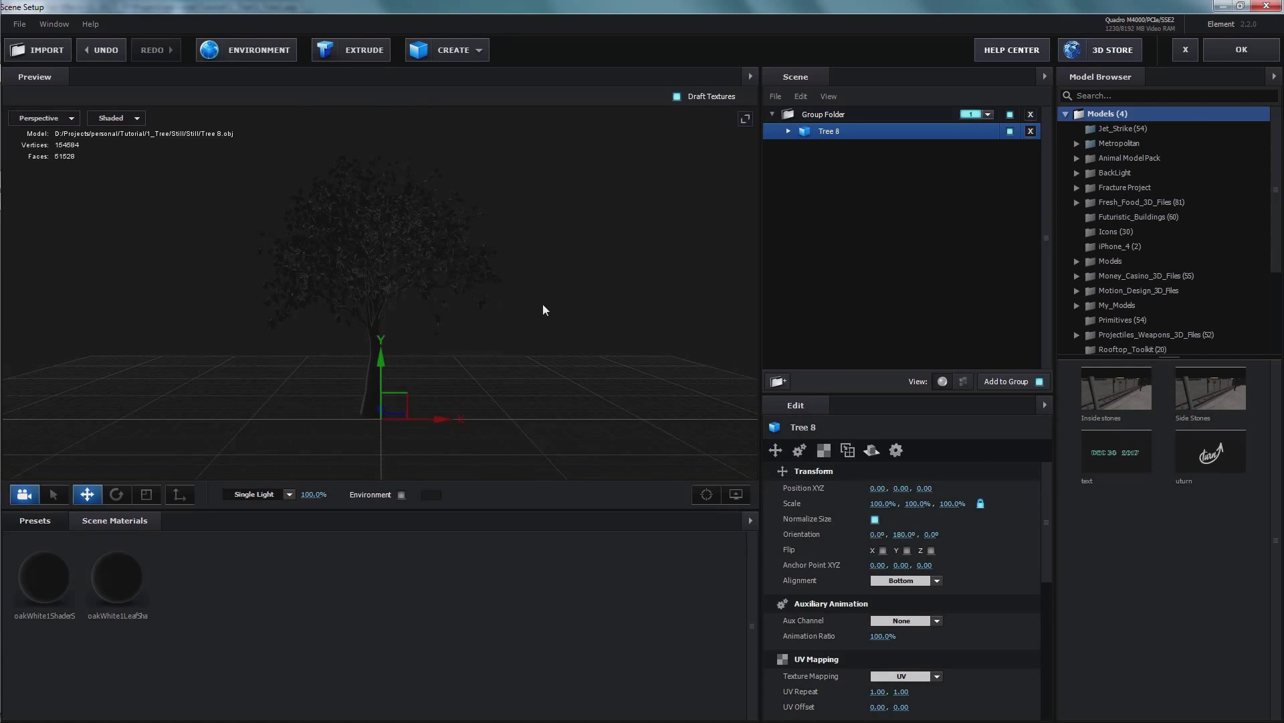
left_click(626, 381)
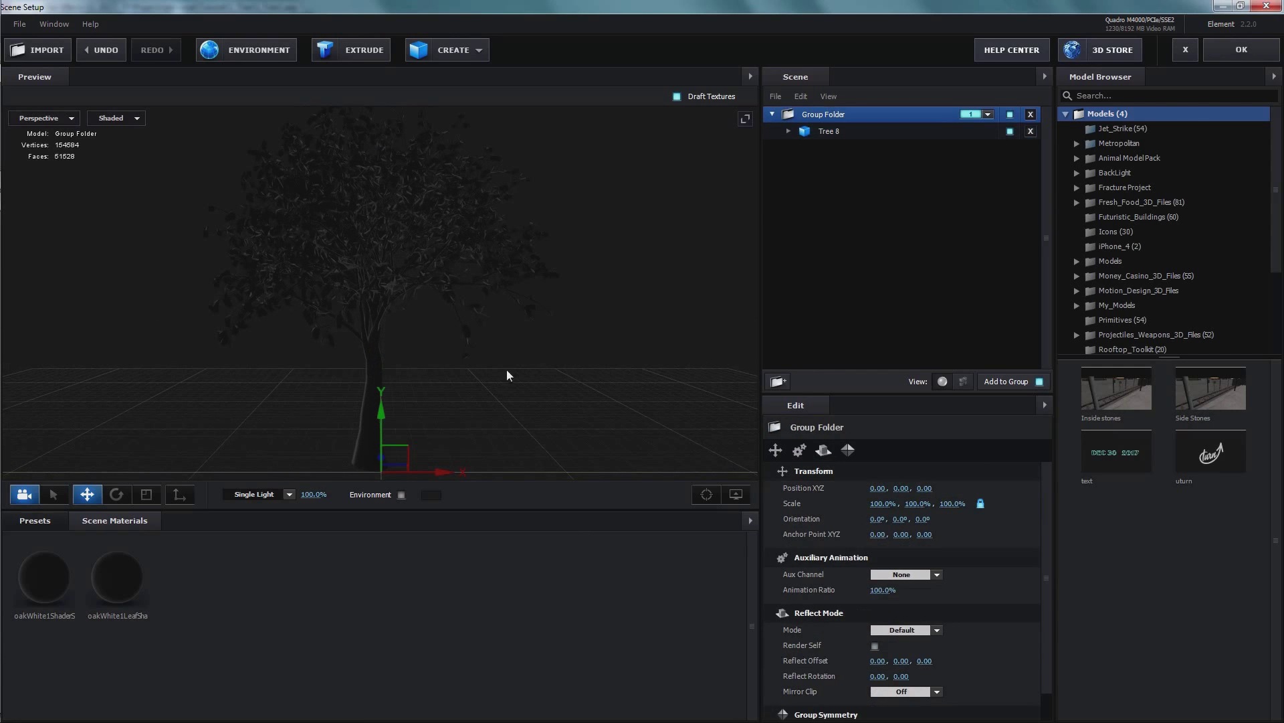
Apply the wood_cork_02 material from the Wood folder of Pro_Shaders_2 to the tree's trunk and branches.
left_click_drag(172, 464, 372, 375)
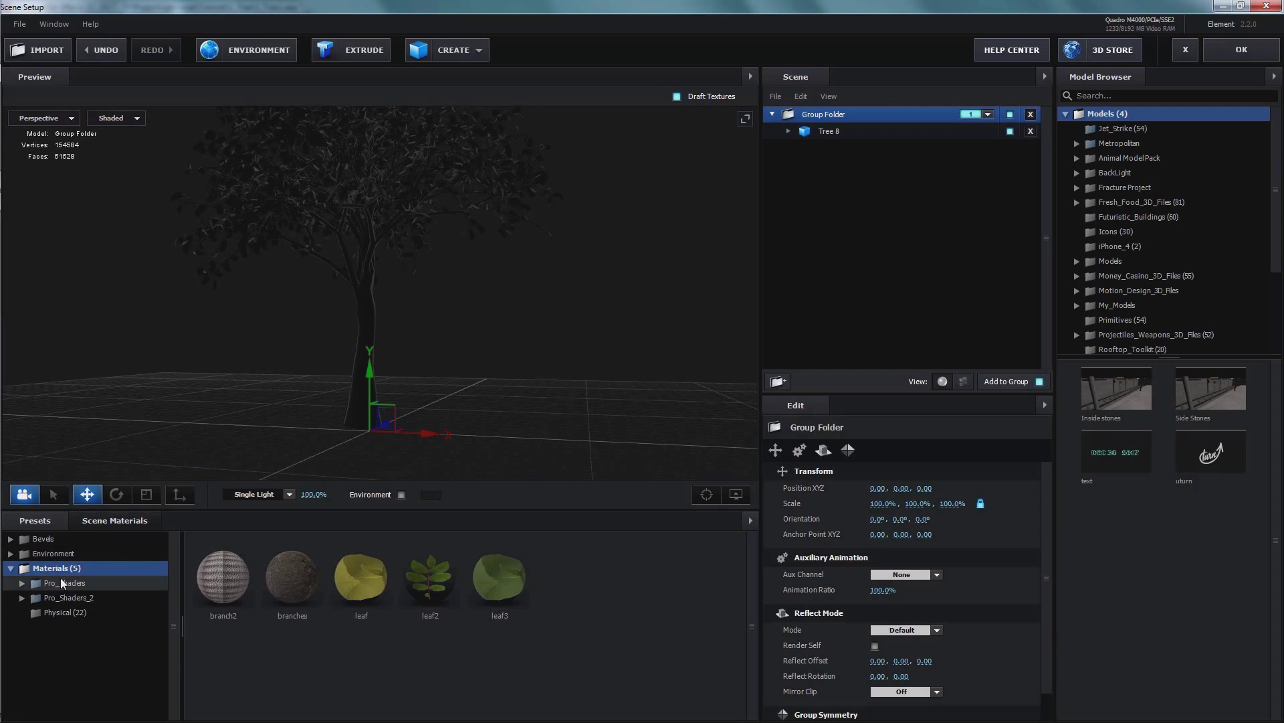
left_click(67, 598)
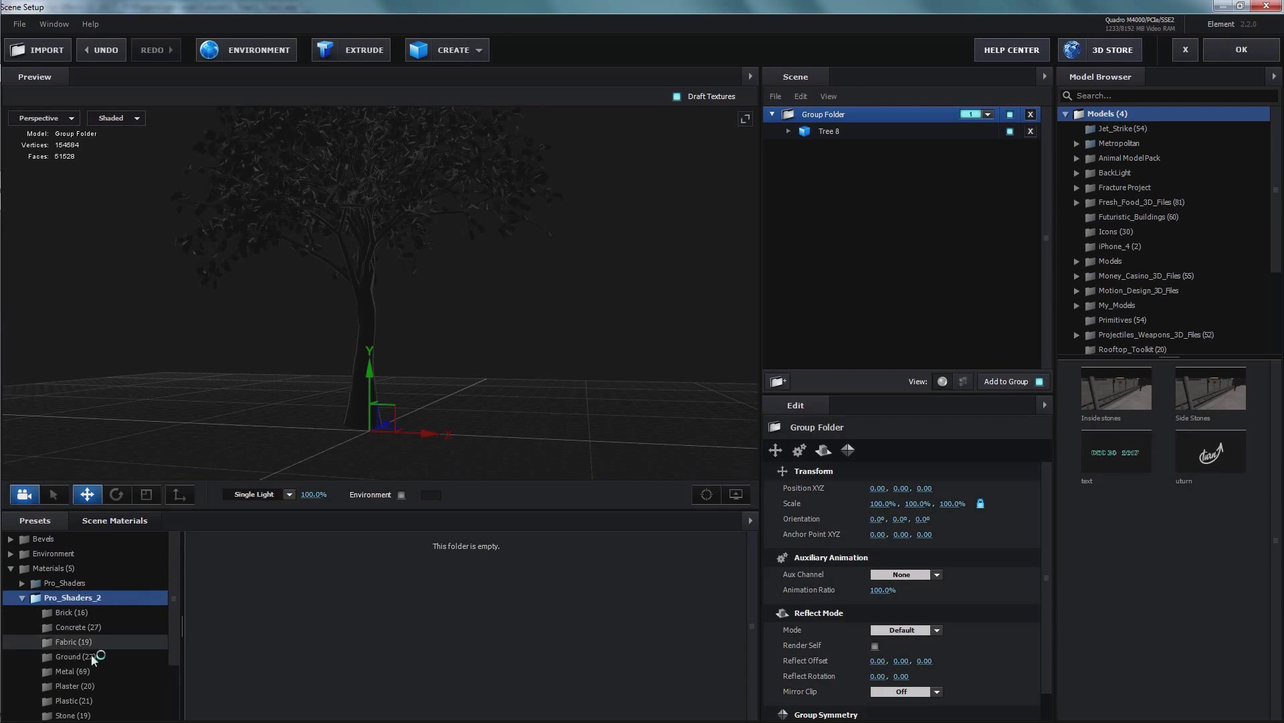
scroll(92, 659, "down", 2)
left_click(89, 698)
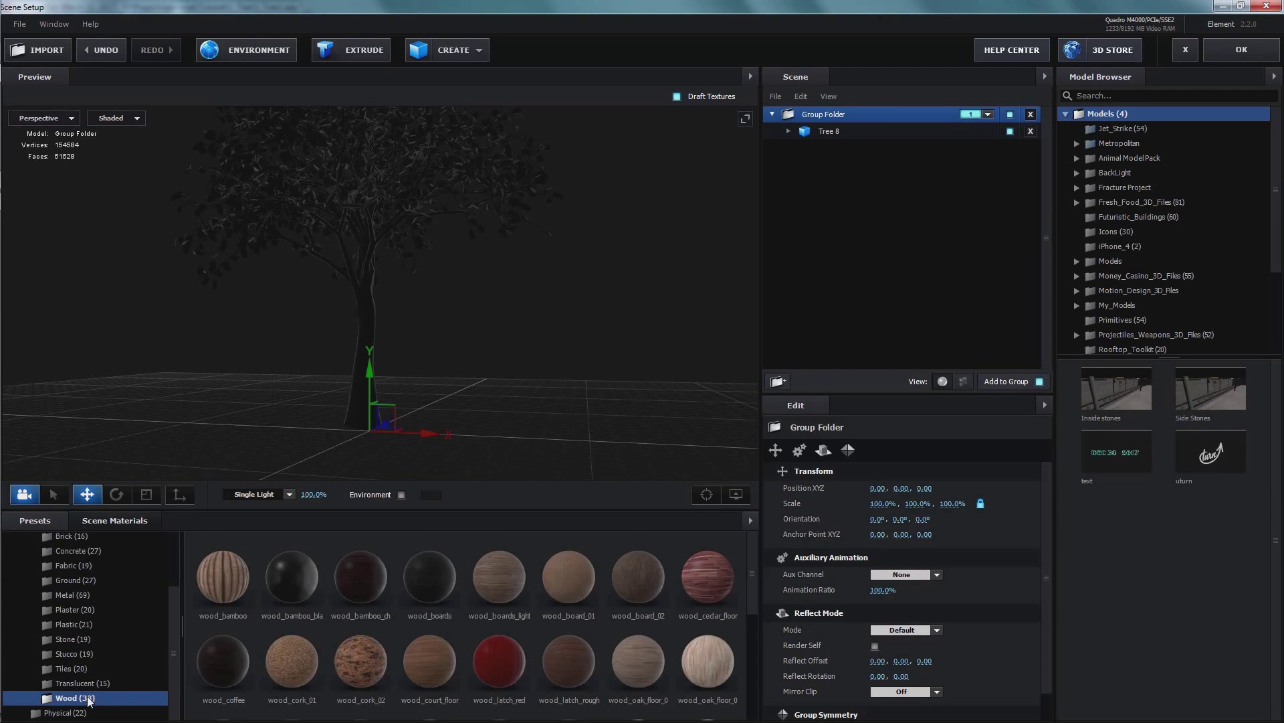
left_click_drag(361, 667, 370, 336)
scroll(485, 362, "up", 6)
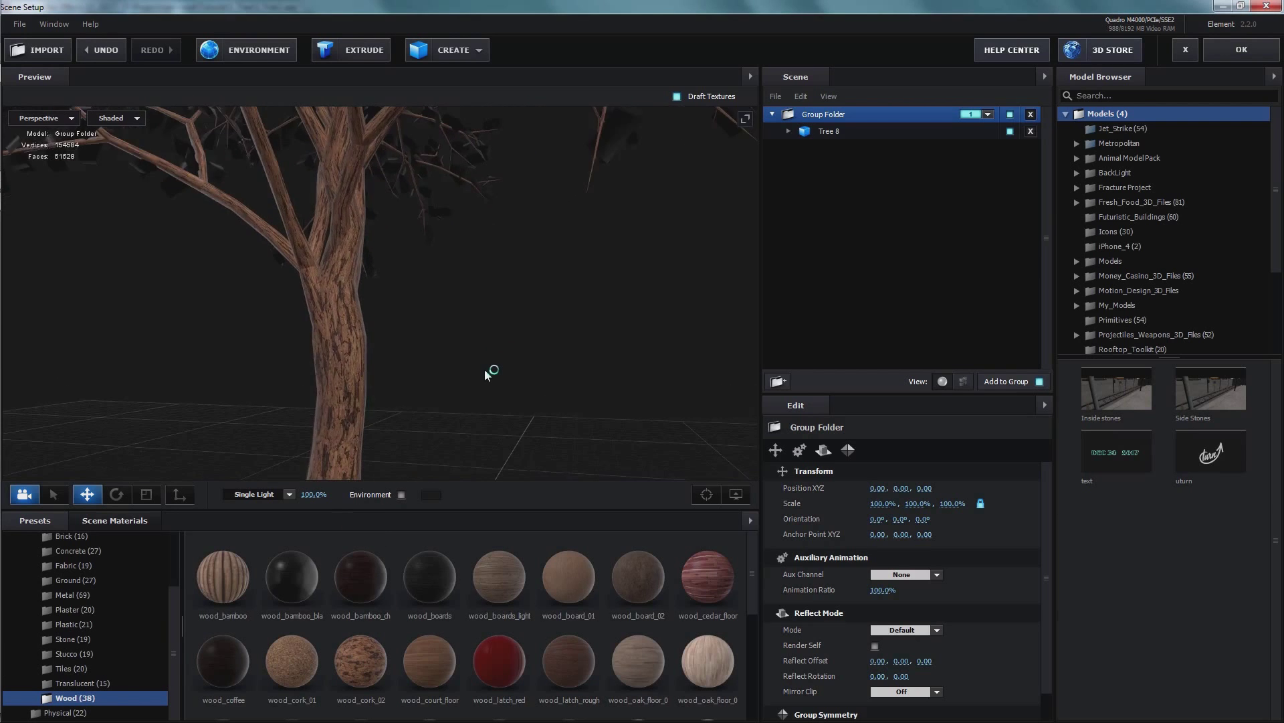
scroll(461, 406, "up", 2)
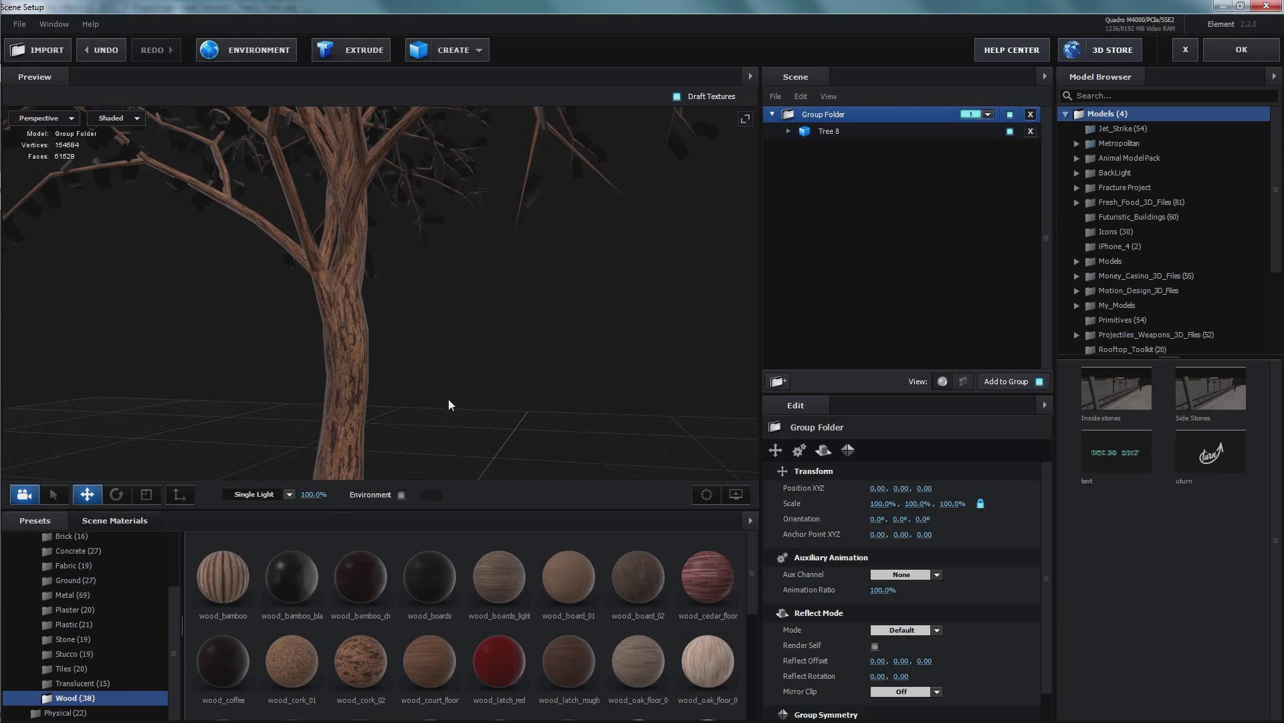
left_click(54, 497)
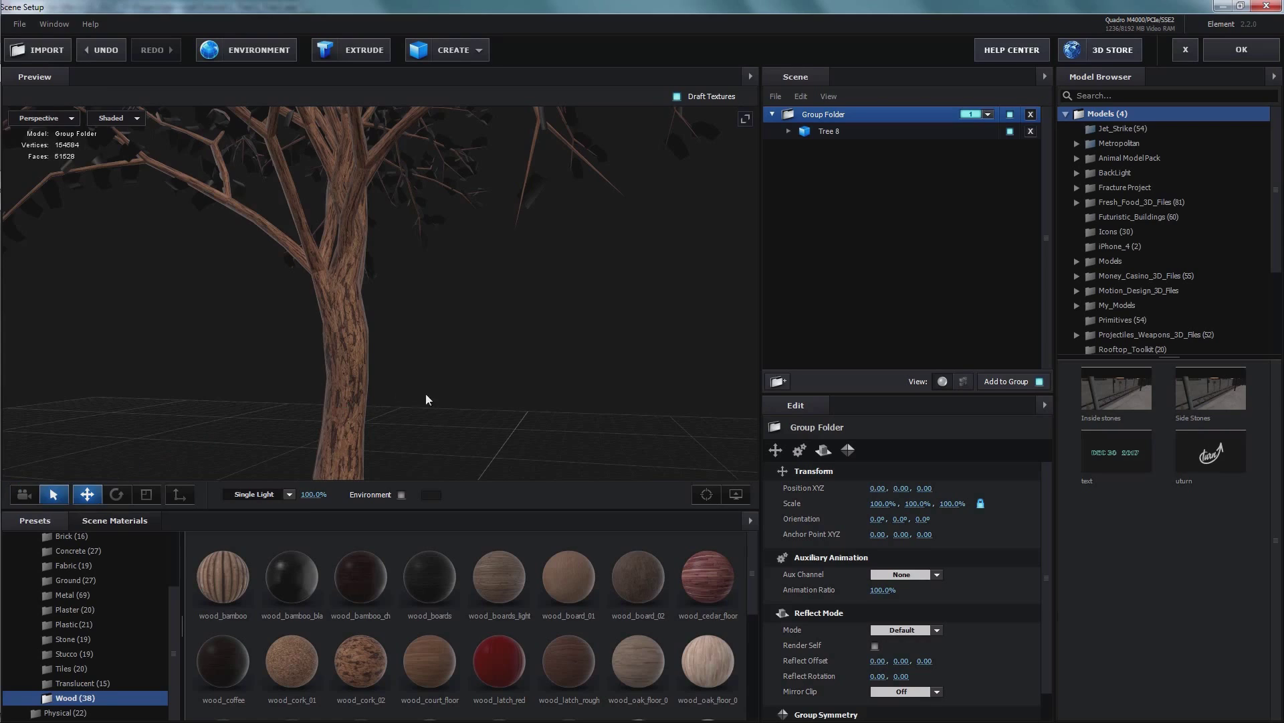
left_click_drag(542, 474, 201, 487)
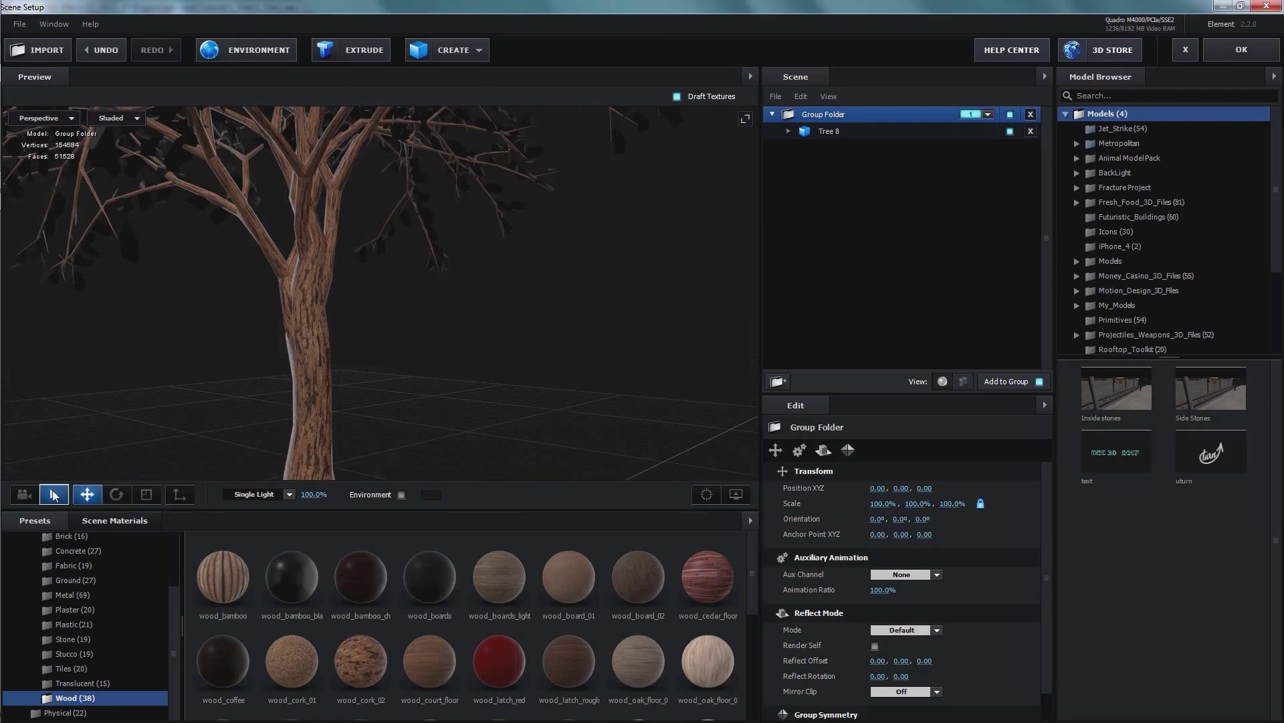
Select Tree 8's wood_cork_02 material and set its Glossiness to 0% and Specular Multiplier to 9%.
left_click(23, 494)
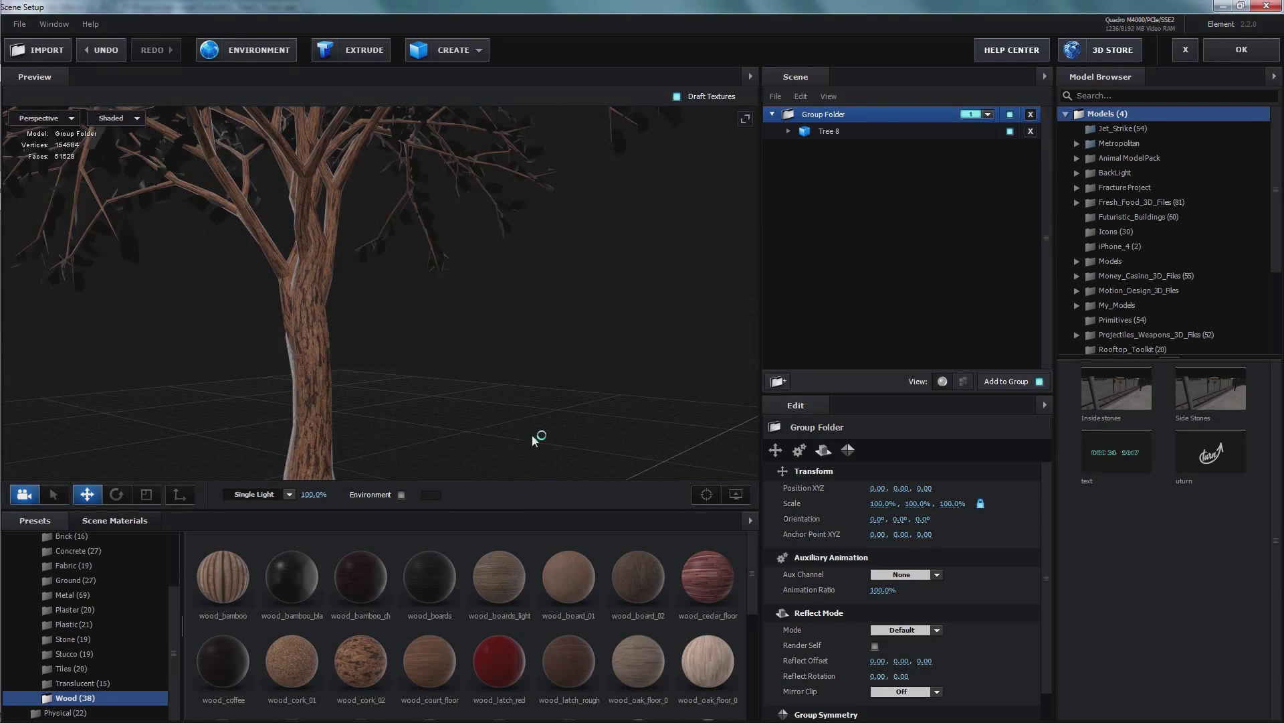
left_click_drag(538, 438, 196, 476)
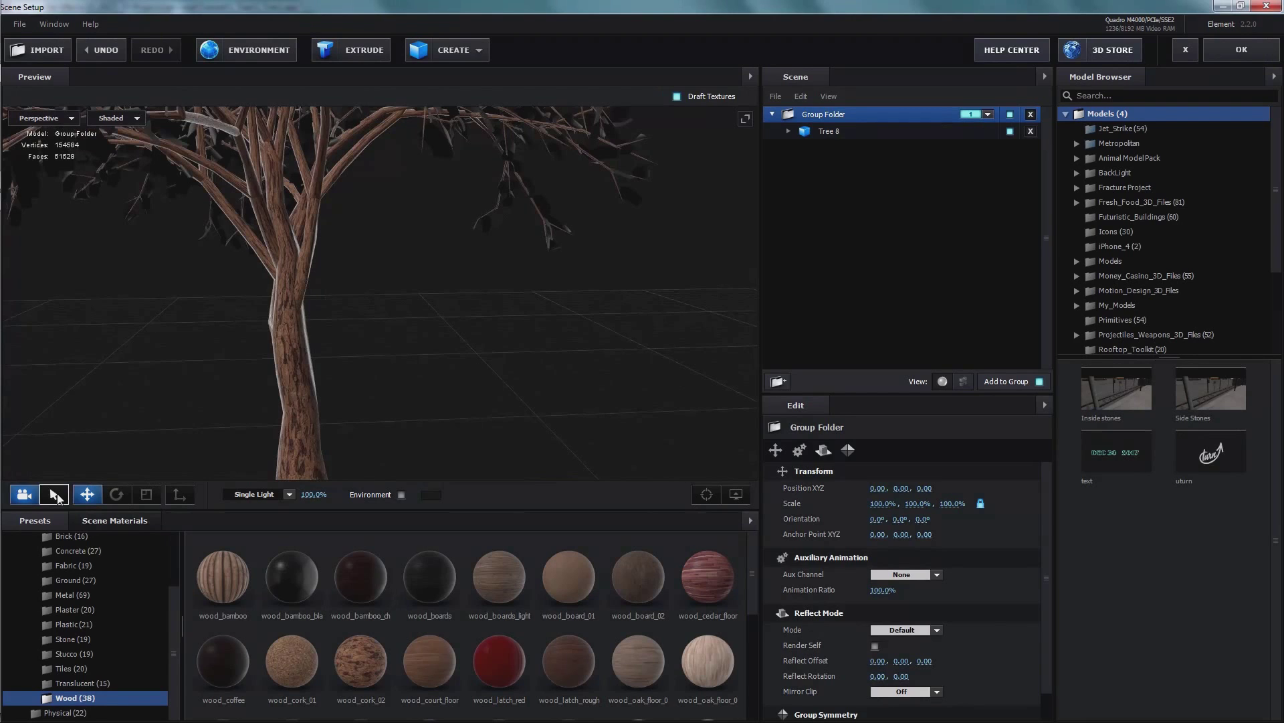
left_click(55, 494)
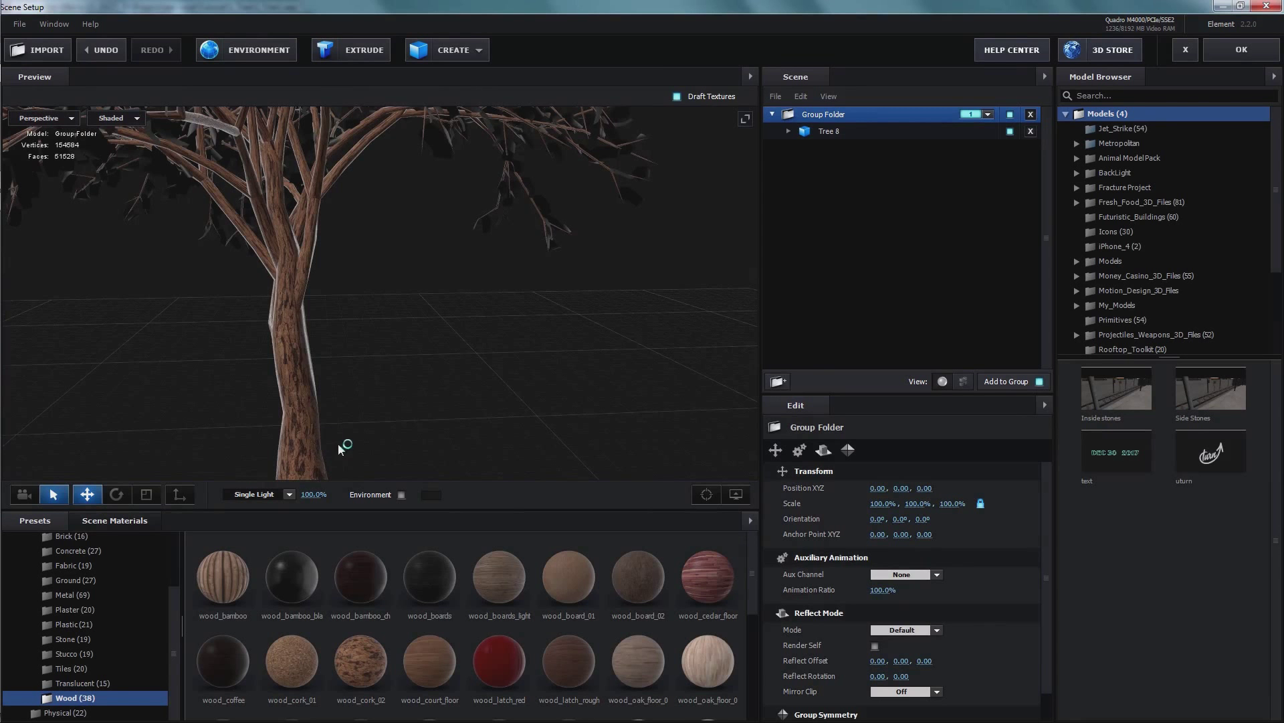
left_click_drag(343, 444, 496, 305)
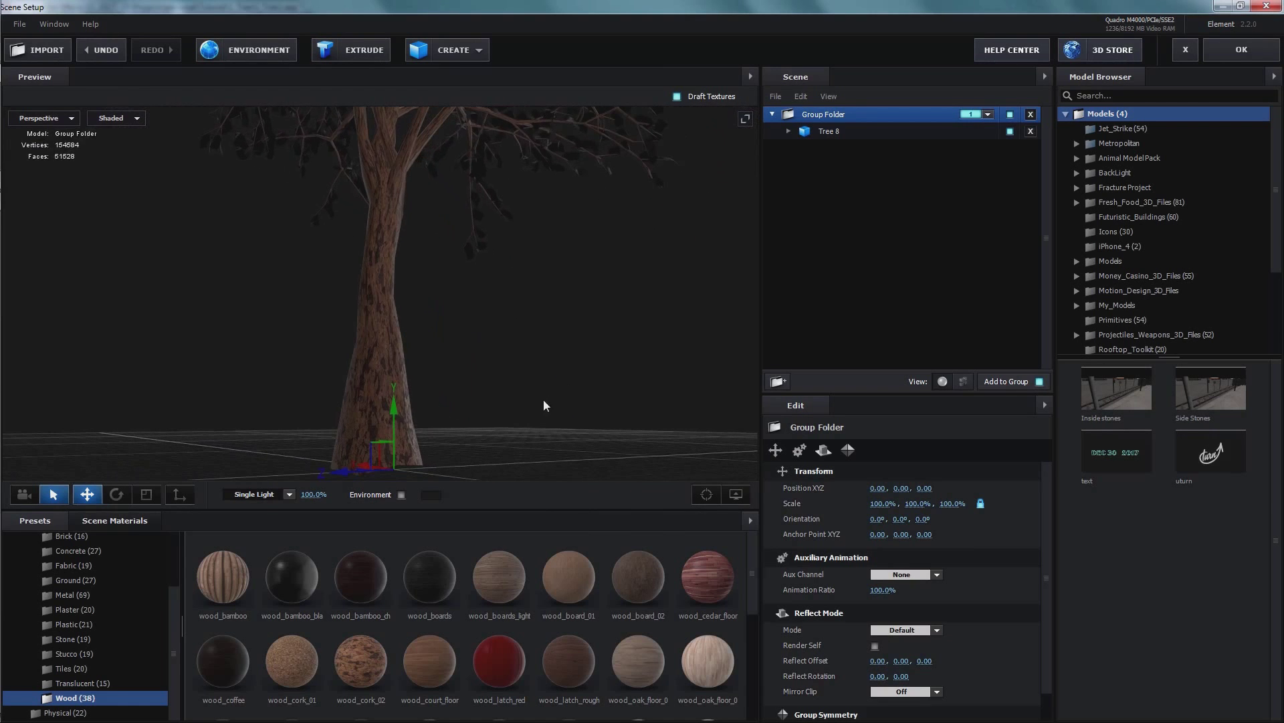
left_click_drag(542, 429, 391, 437)
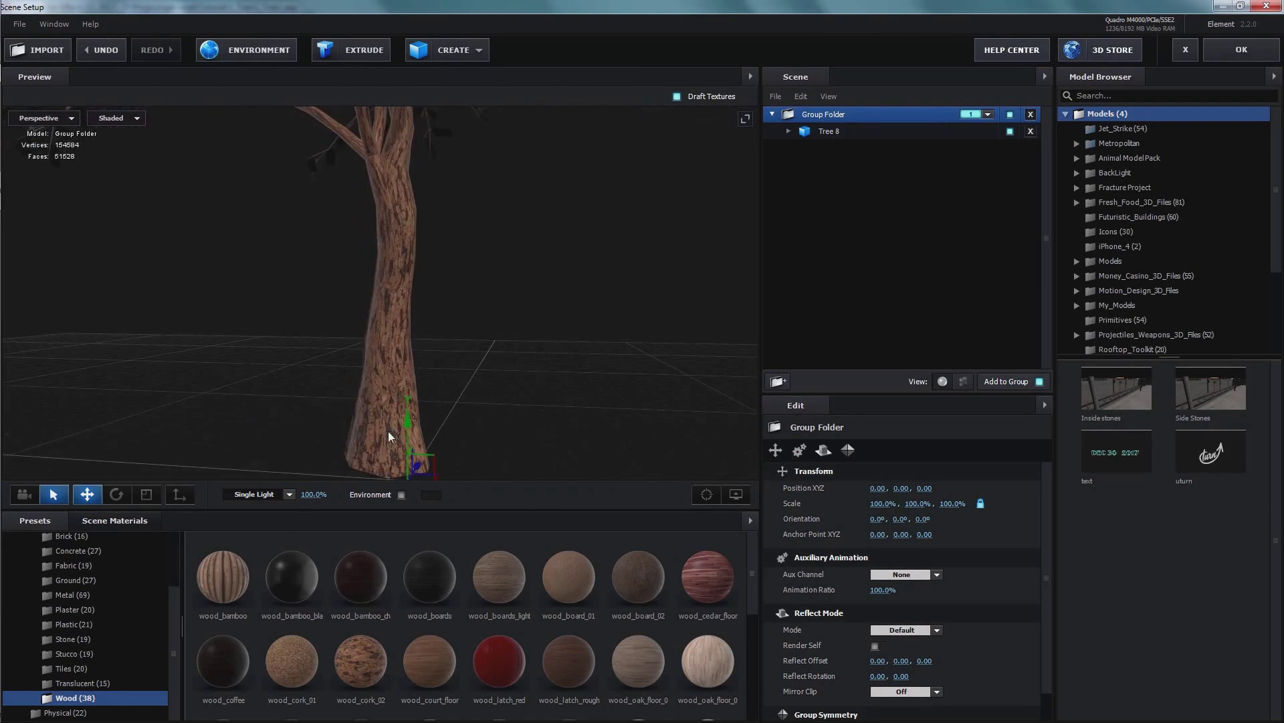
left_click(404, 359)
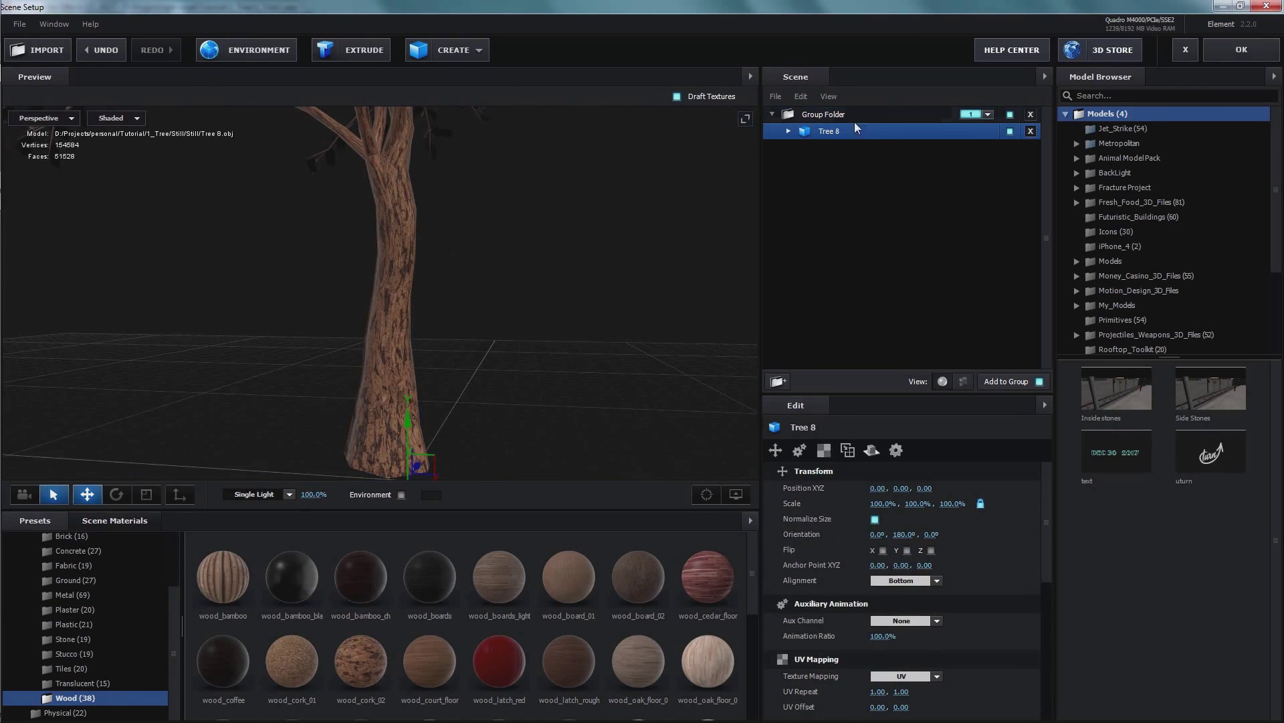
left_click(790, 131)
left_click(872, 149)
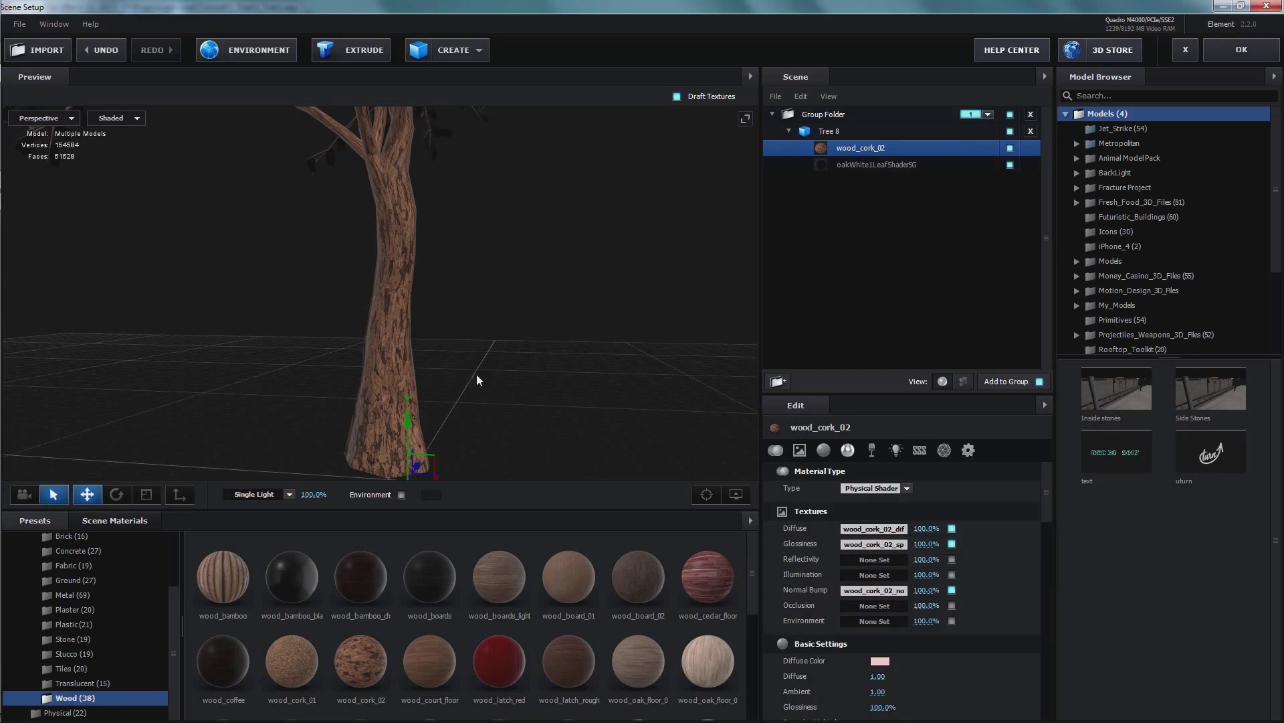
left_click_drag(477, 380, 592, 331)
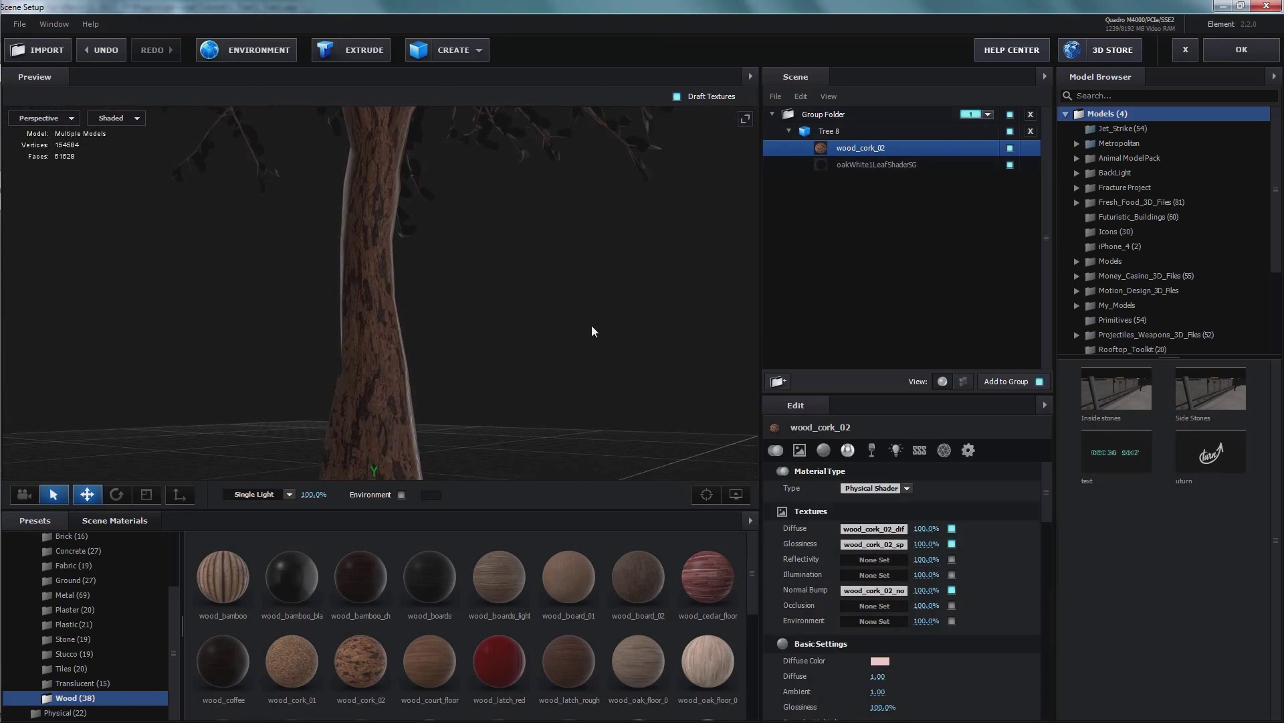
scroll(1034, 587, "down", 1)
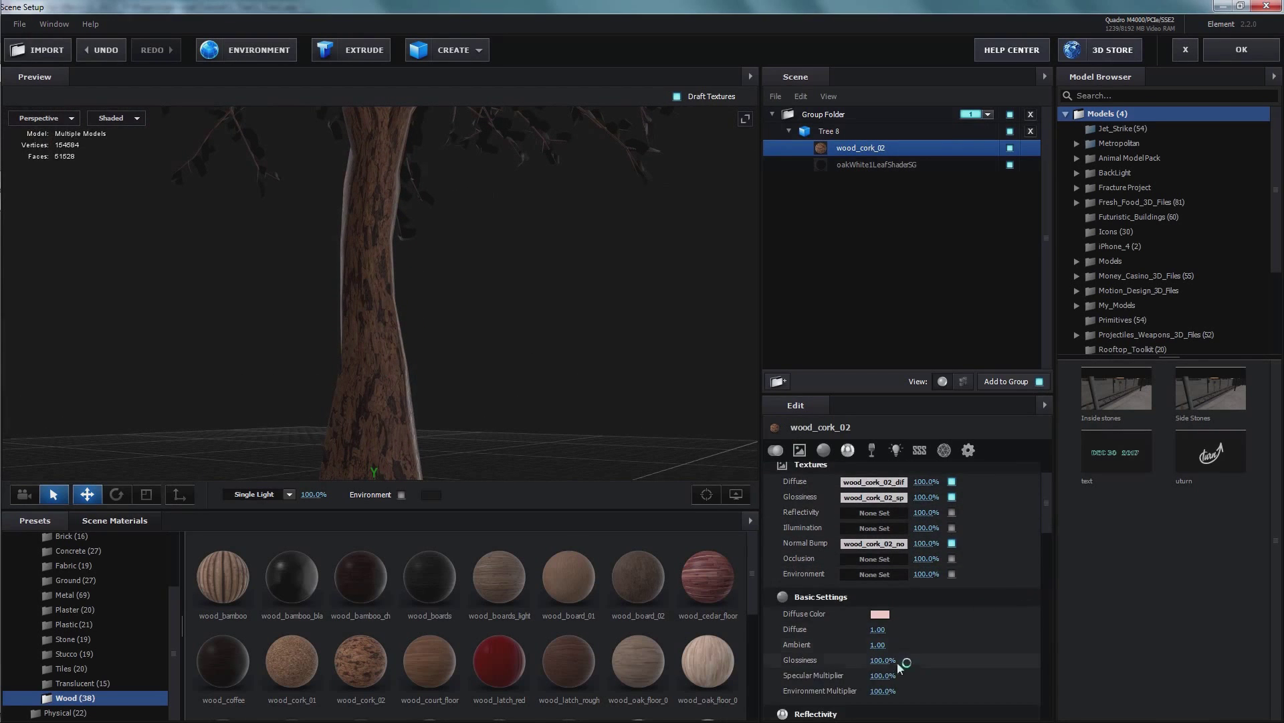
mouse_move(855, 660)
left_mouse_down()
mouse_move(768, 659)
mouse_move(878, 669)
left_mouse_up()
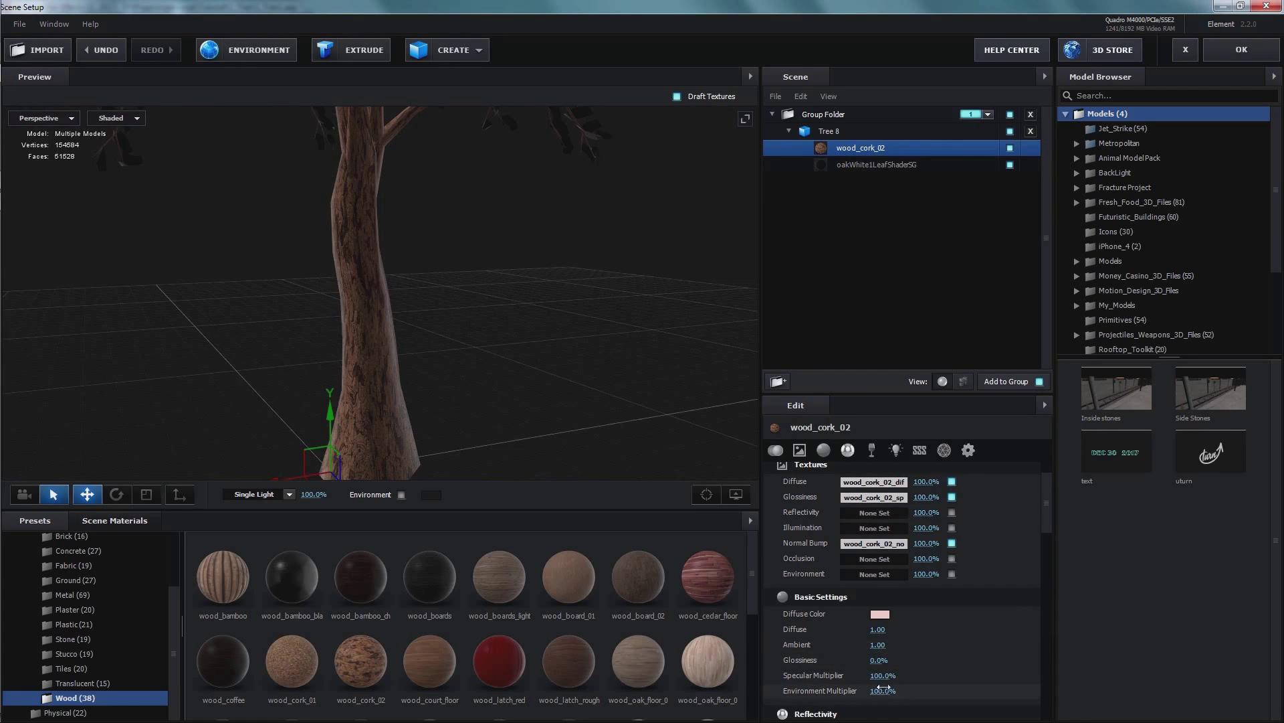
left_click_drag(840, 675, 888, 675)
left_click_drag(880, 676, 865, 684)
Set the UV Repeat of the wood_cork_02 material's diffuse texture to 0.59, 2.03 and accept the texture settings.
scroll(557, 339, "down", 5)
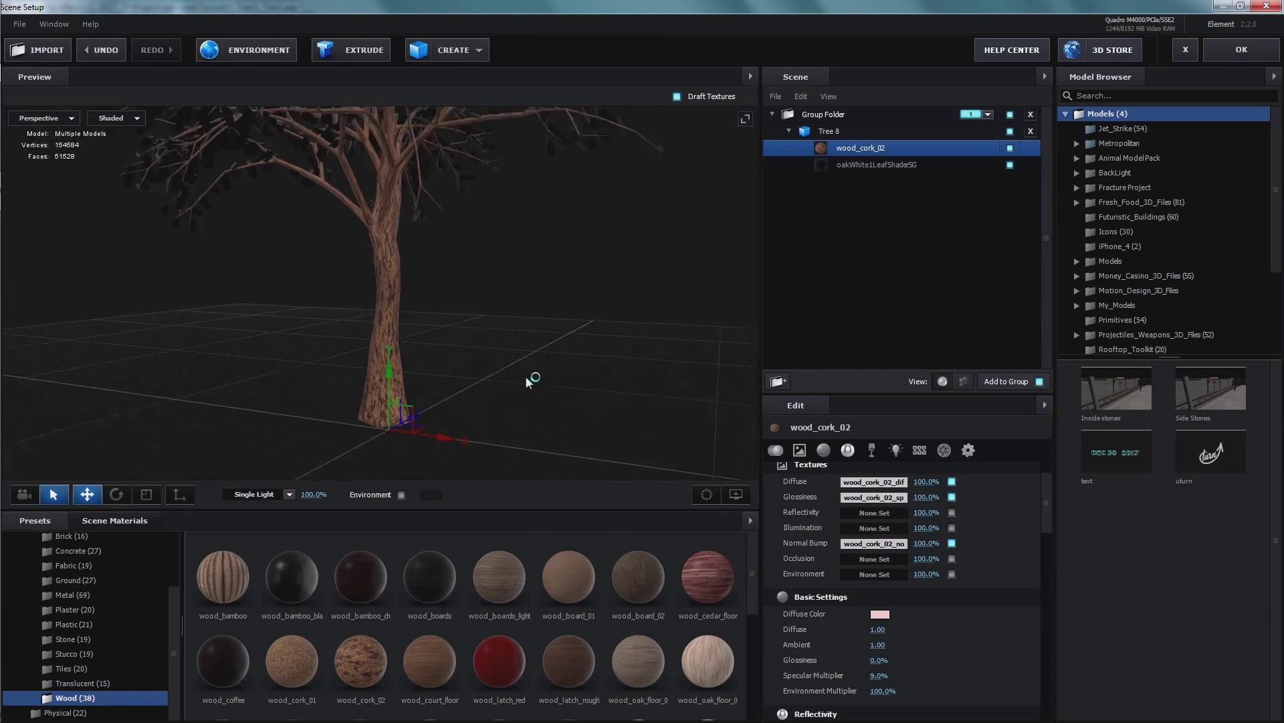
scroll(511, 321, "up", 3)
scroll(536, 324, "up", 2)
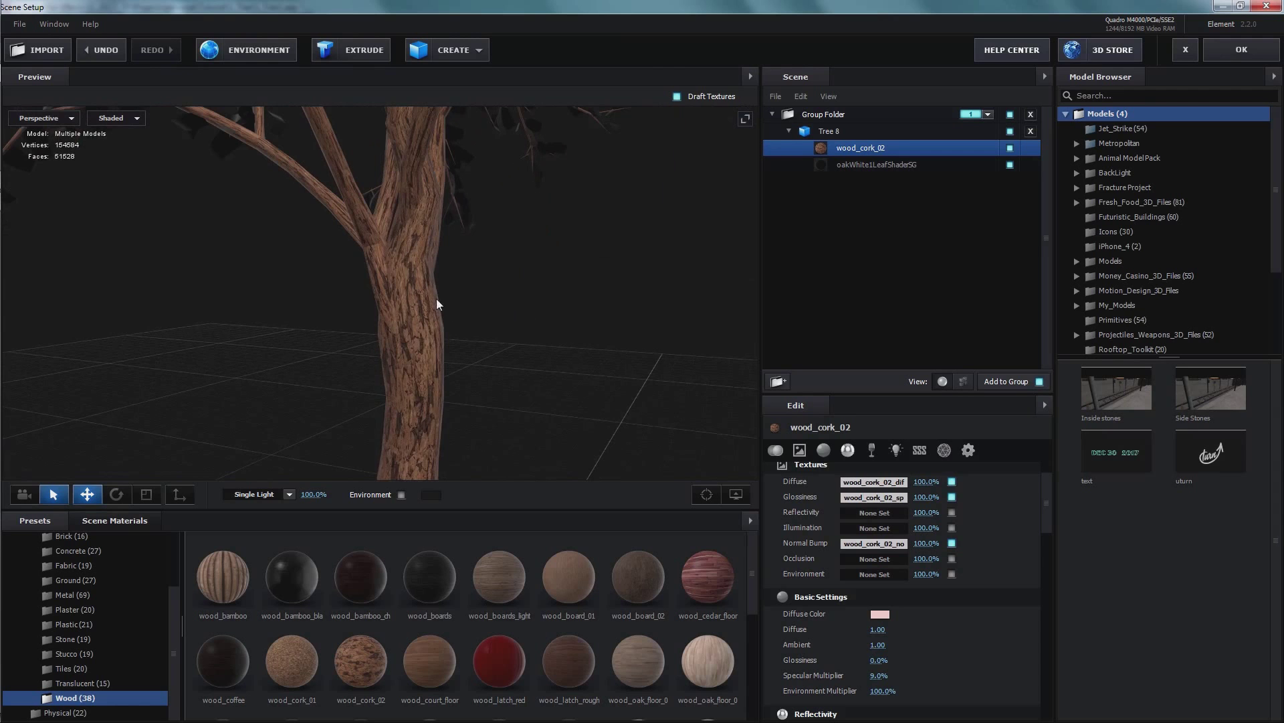
left_click_drag(437, 304, 451, 313)
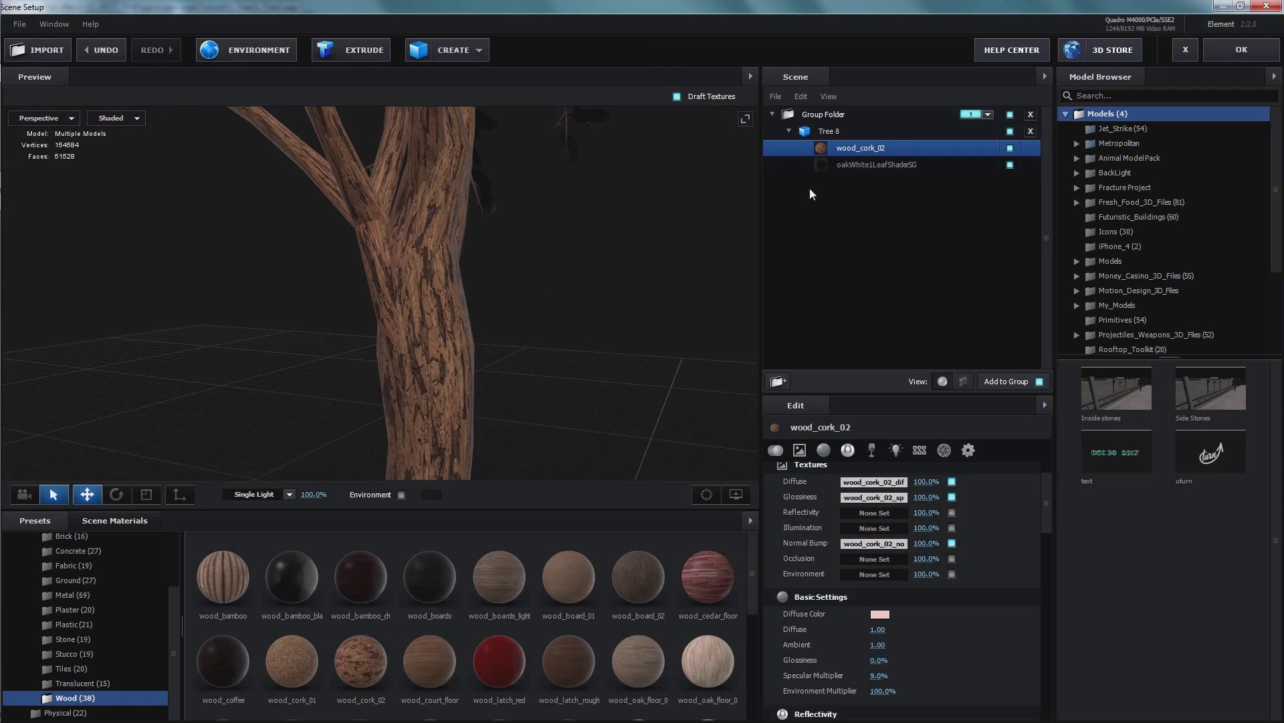
left_click(890, 481)
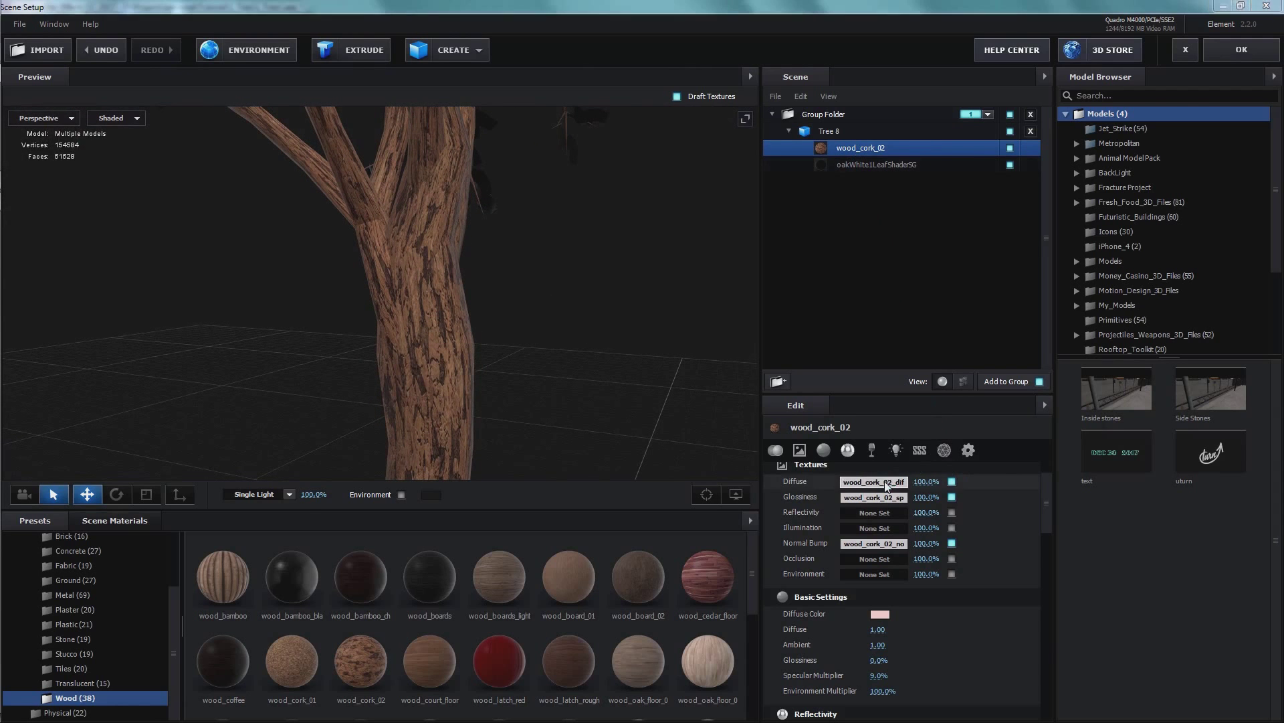
left_click_drag(789, 531, 889, 532)
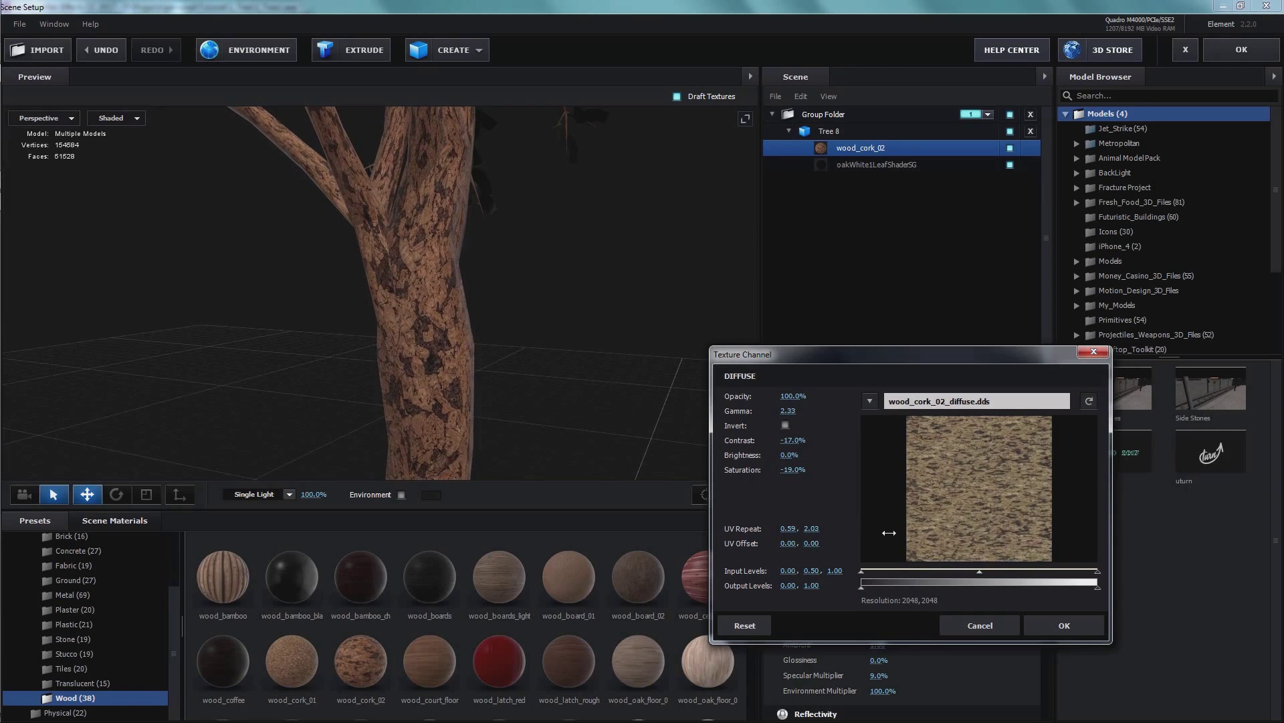
left_click(1068, 626)
Replace the tree's leaf material, oakWhite1LeafShaderSG, with the Plastic_White preset from the Physical materials.
left_click_drag(598, 392, 560, 342)
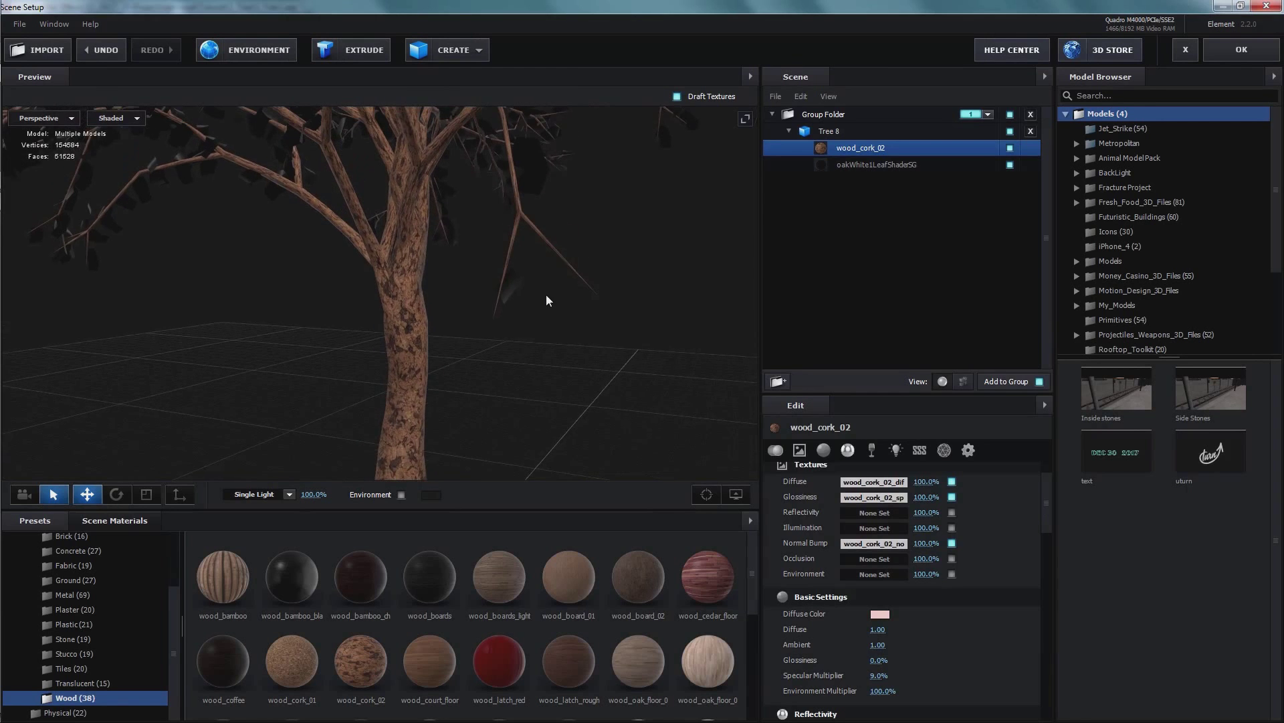
scroll(509, 301, "down", 3)
left_click(428, 308)
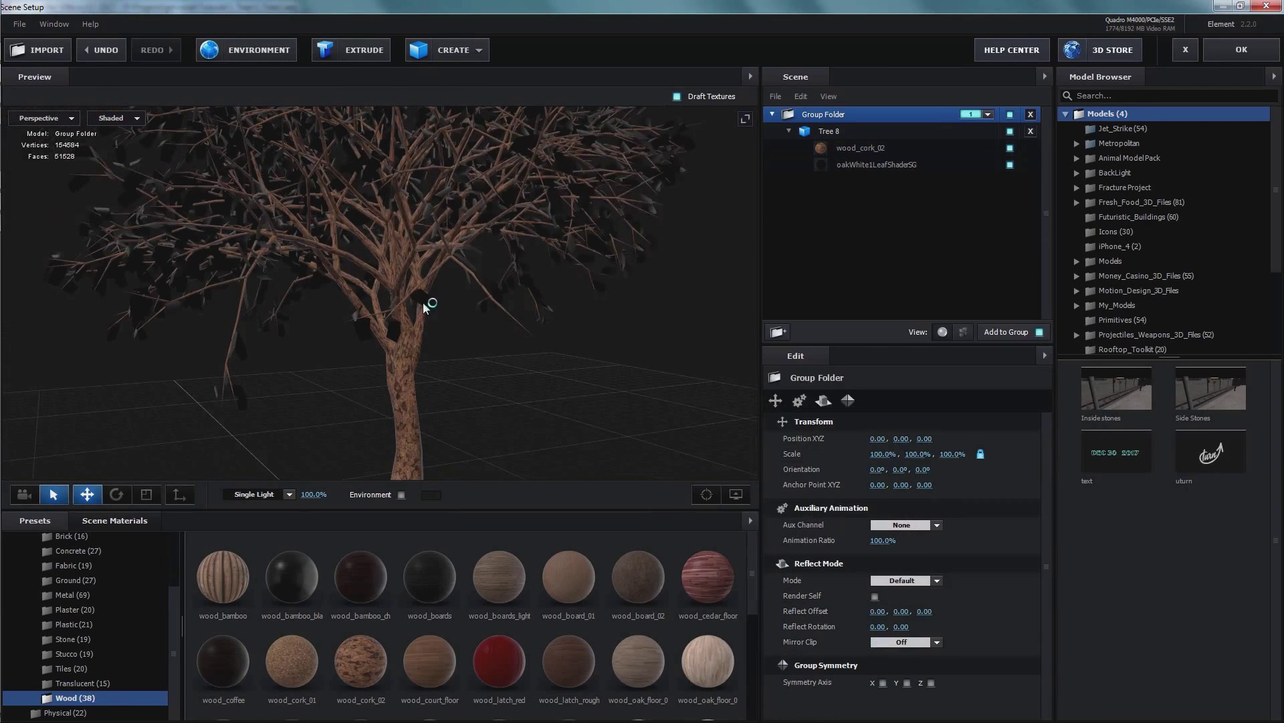
left_click(853, 165)
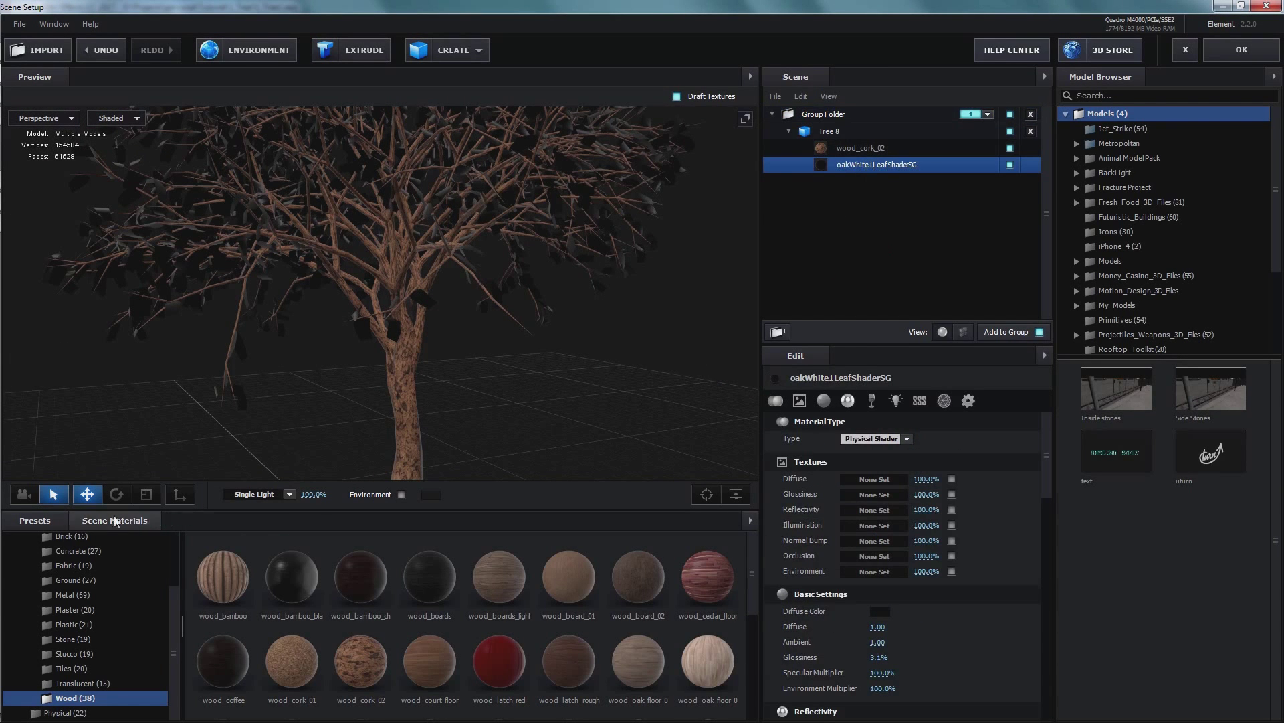
left_click(81, 713)
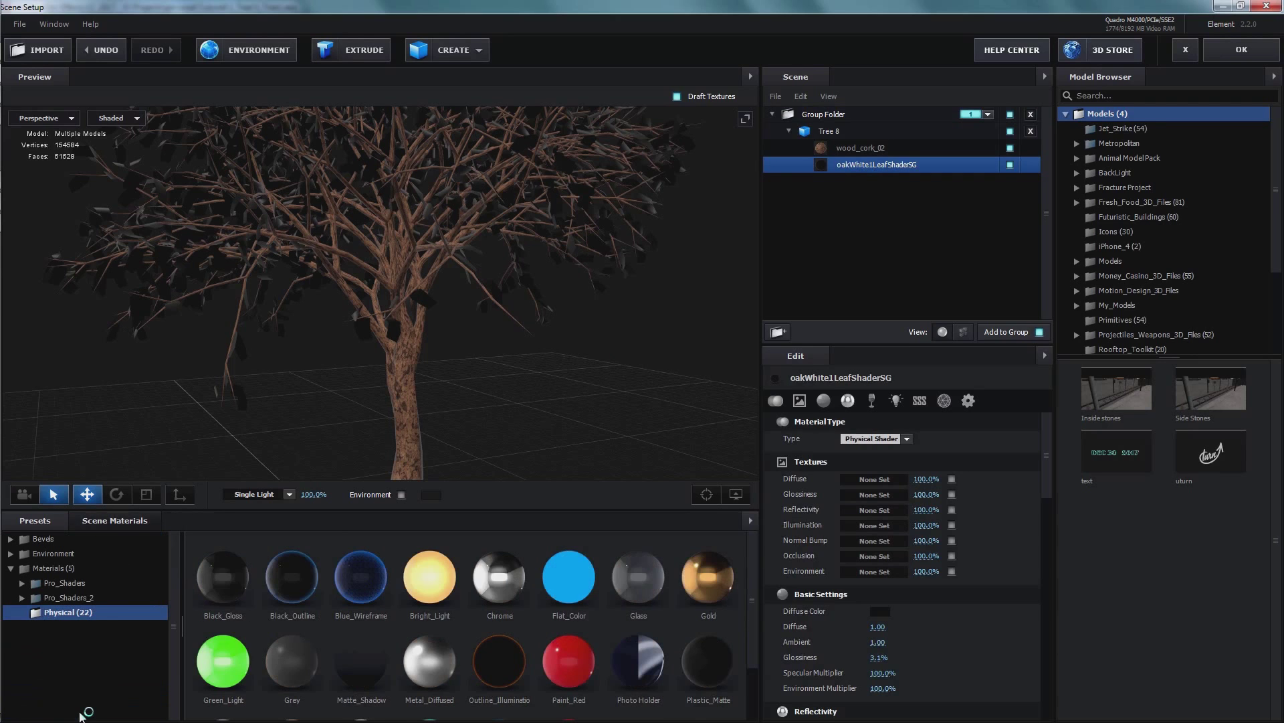
scroll(461, 659, "down", 1)
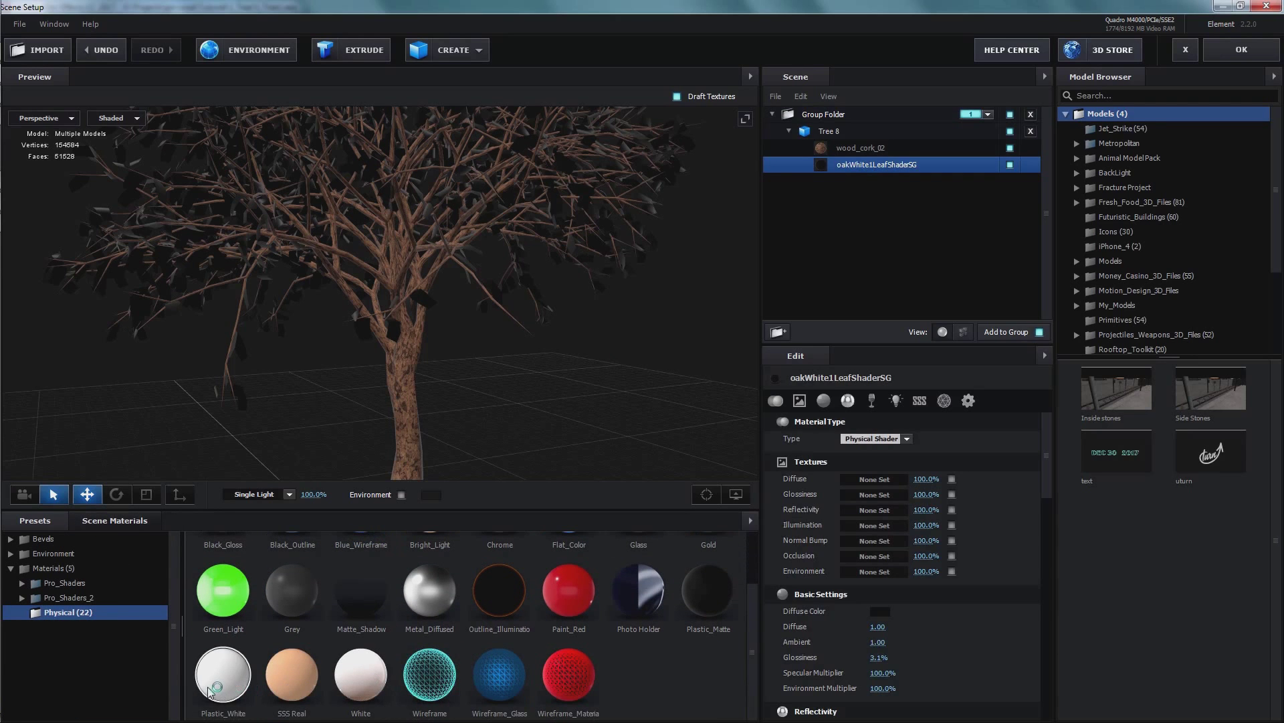
left_click_drag(220, 685, 868, 167)
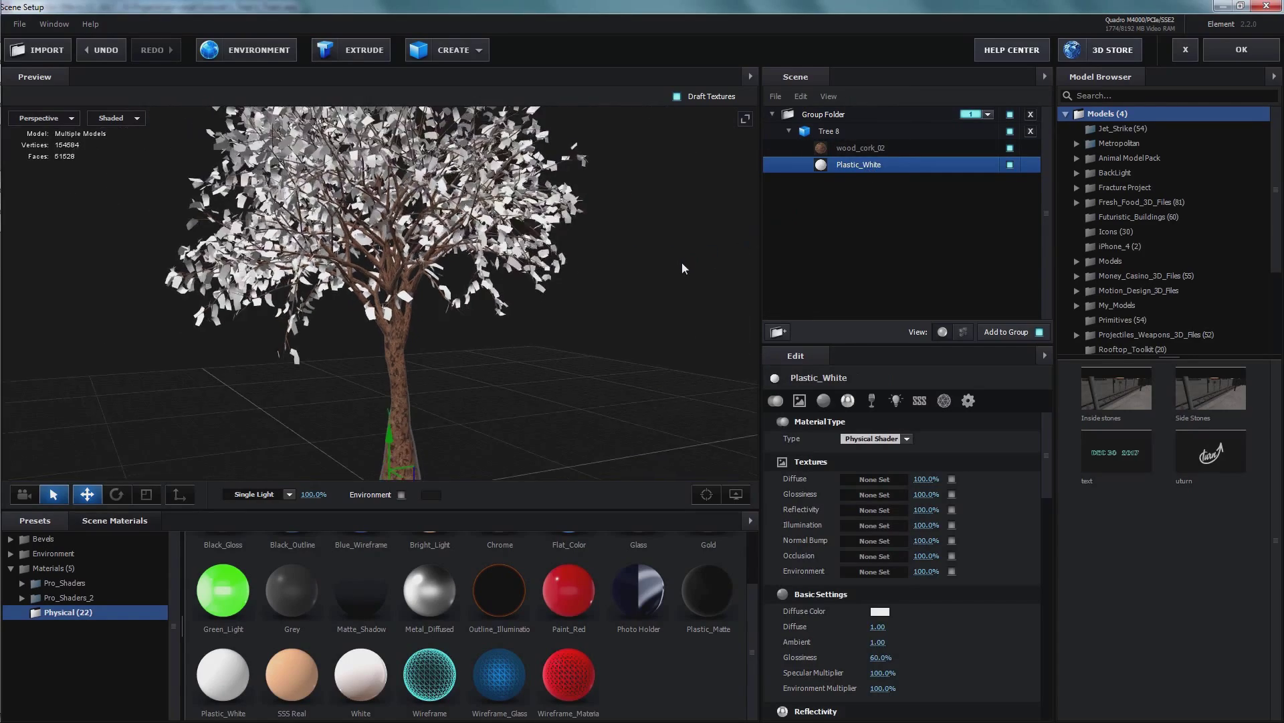